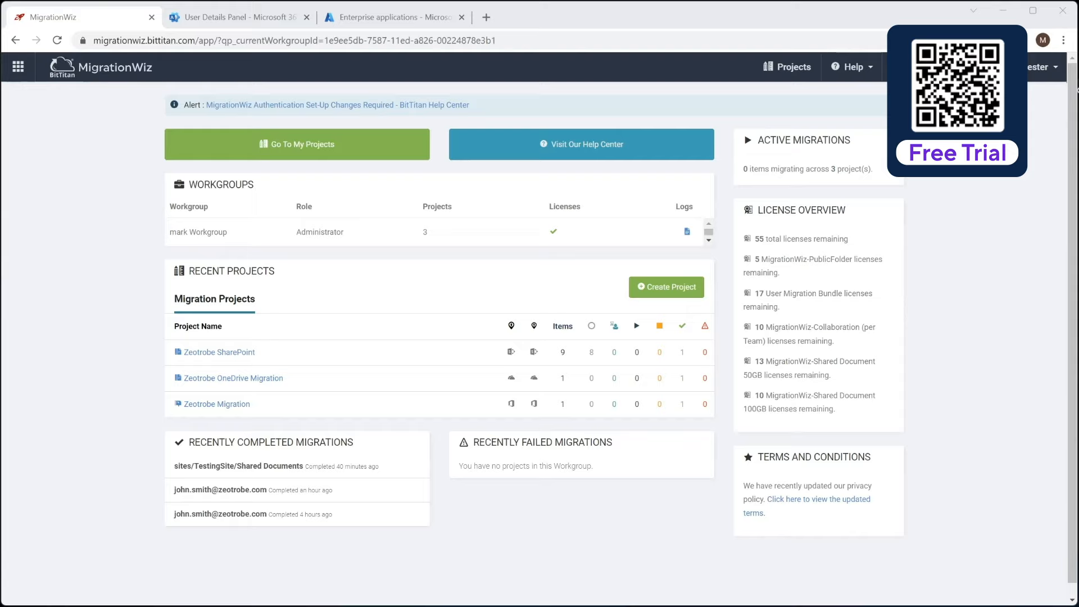
- Open the Teams Migration FAQs and jump to the Adding app permissions steps under Permissions
key("alt+Tab")
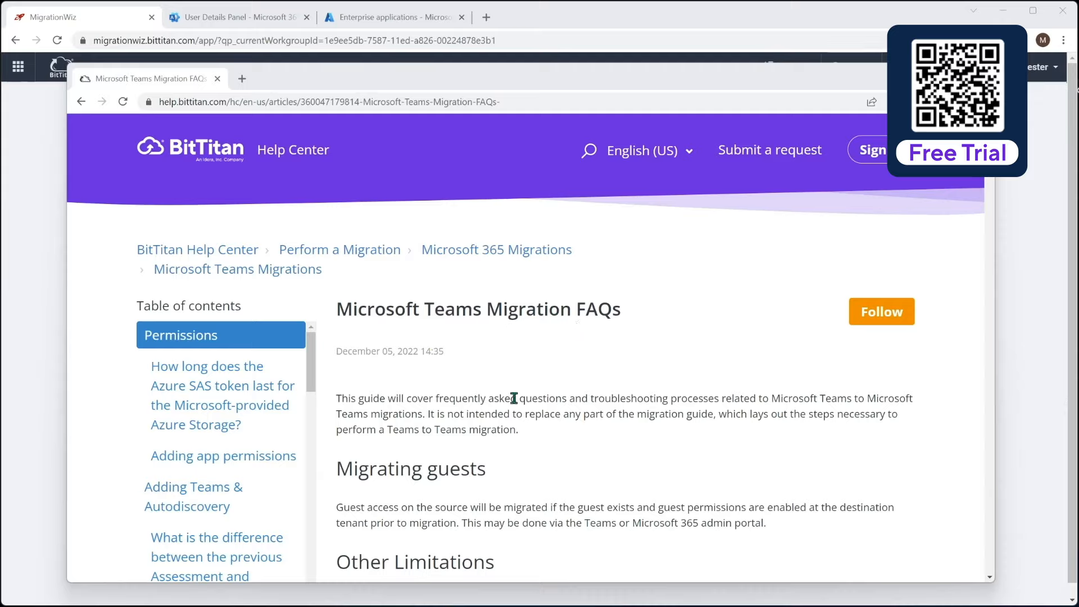
left_click(204, 336)
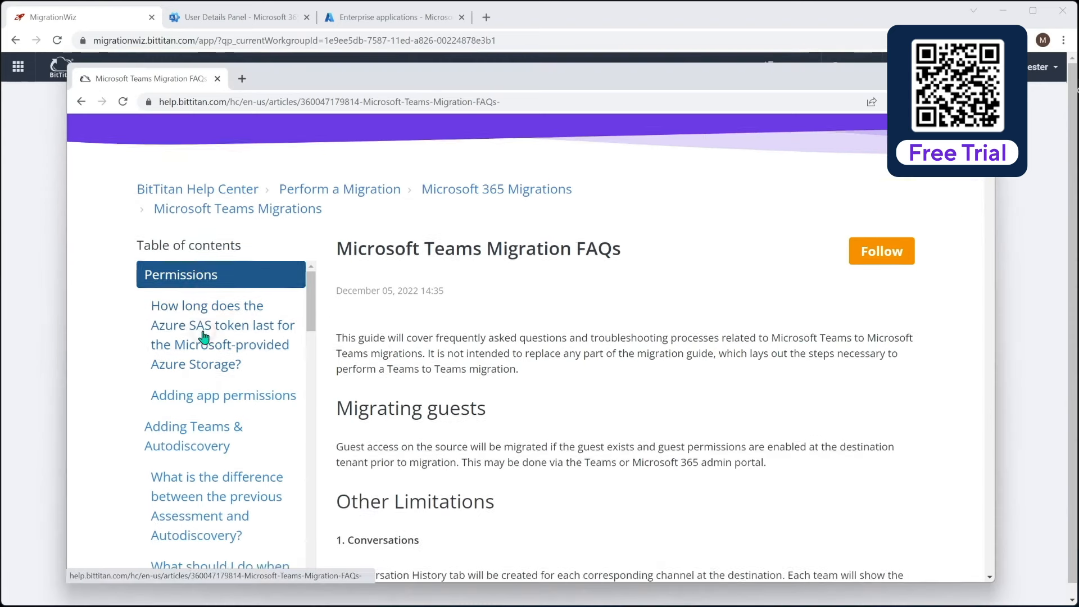
scroll(528, 298, "down", 2)
scroll(528, 298, "down", 2)
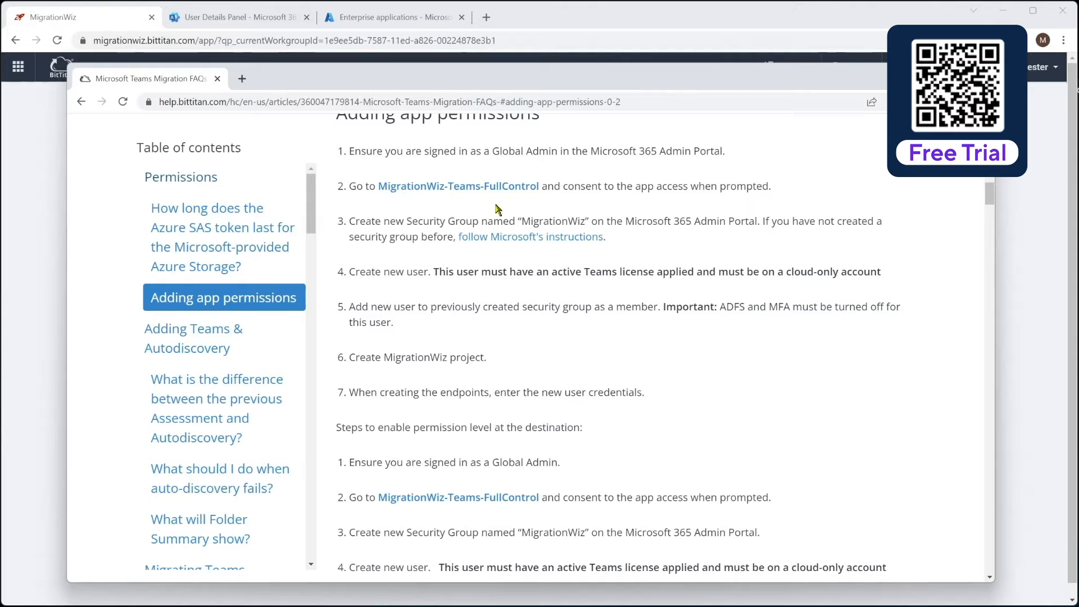
right_click(472, 189)
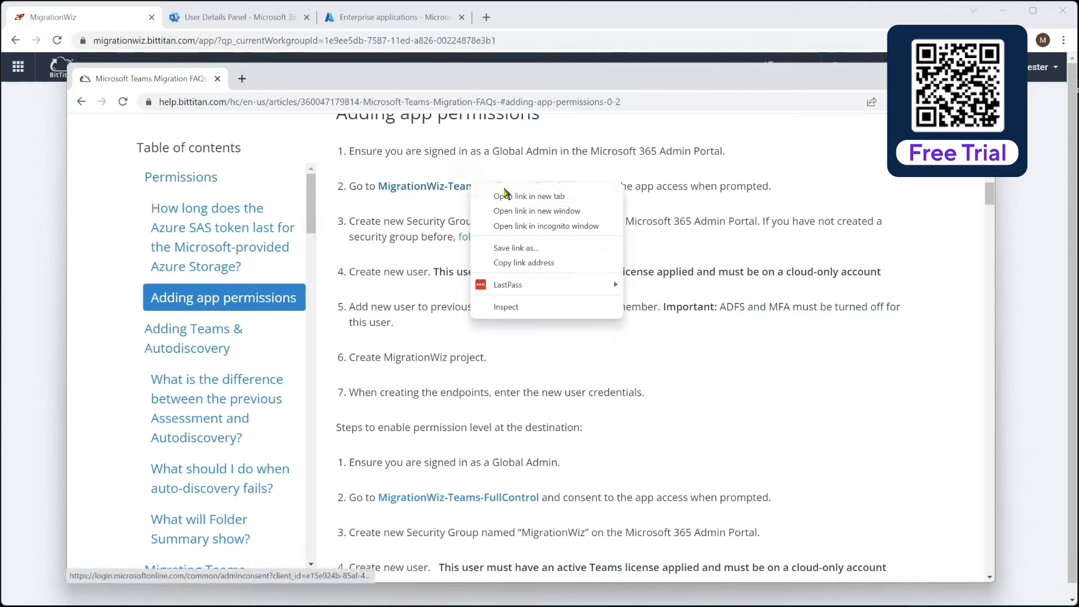
- Copy the MigrationWiz-Teams-FullControl consent link and load it in the blank tab
left_click(523, 263)
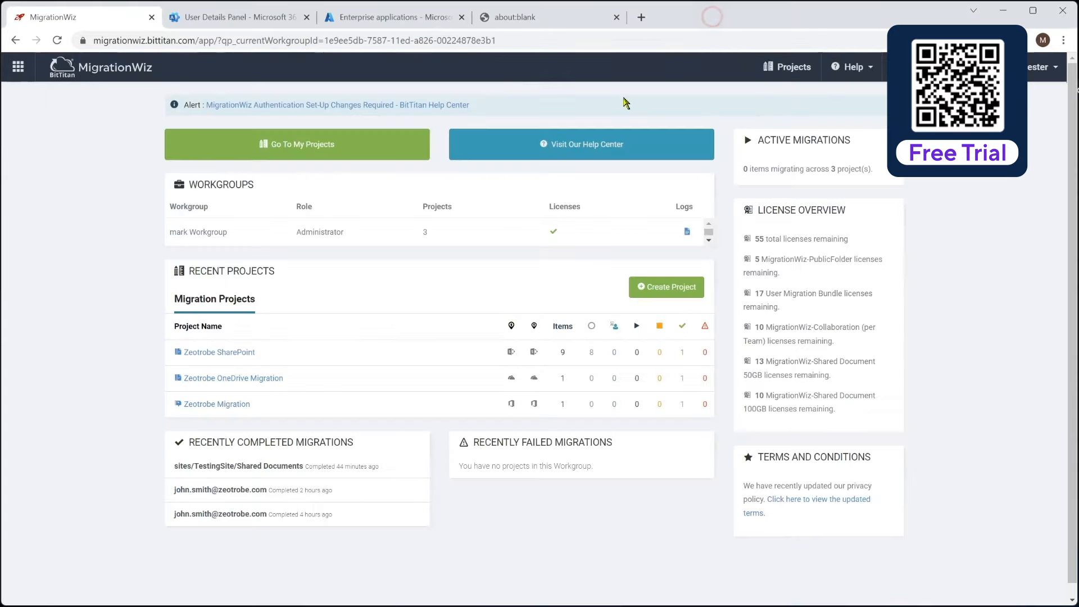
left_click(713, 18)
left_click(280, 24)
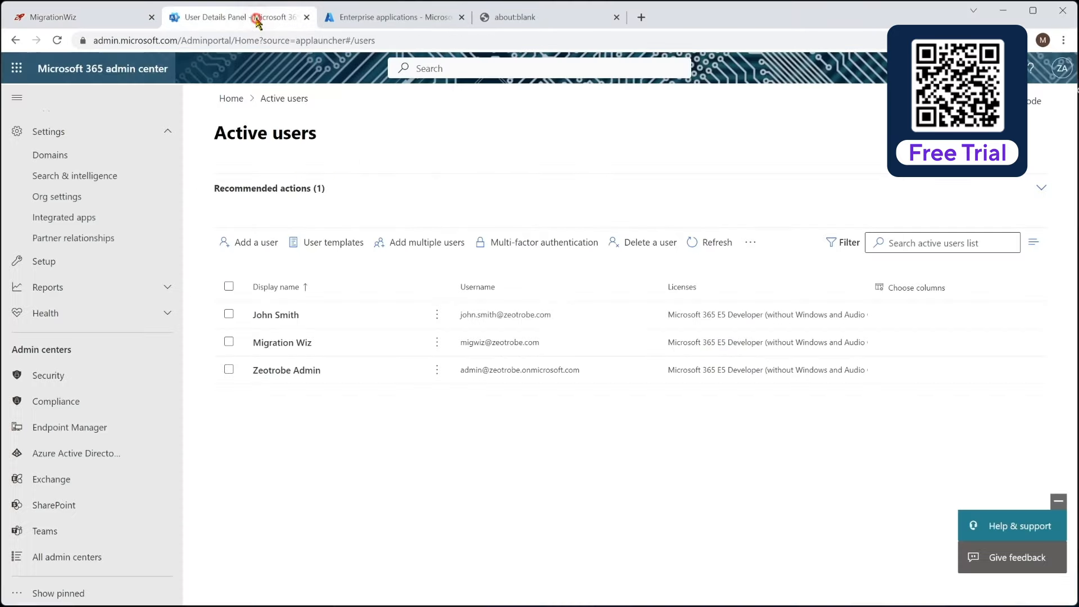
left_click(520, 19)
right_click(454, 44)
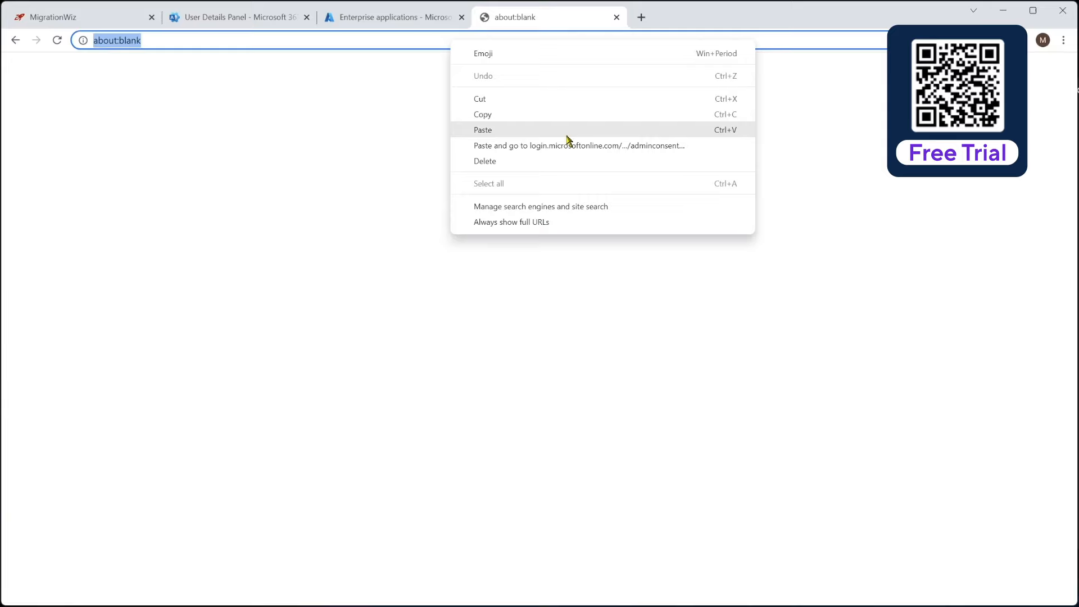
left_click(588, 147)
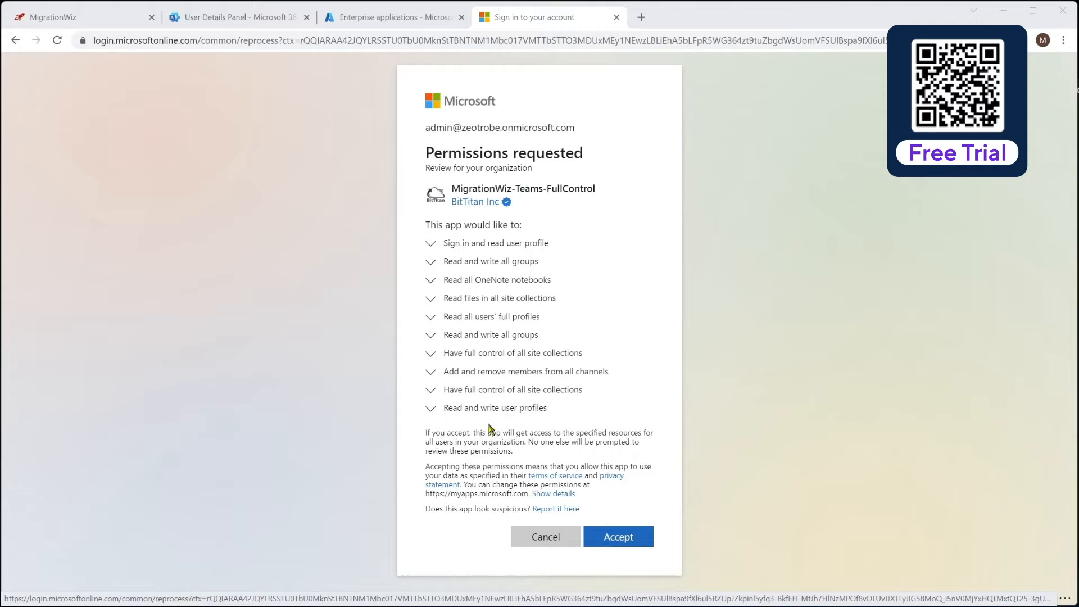
- Accept the MigrationWiz-Teams-FullControl permission request, then close the BitTitan redirect page
left_click(630, 547)
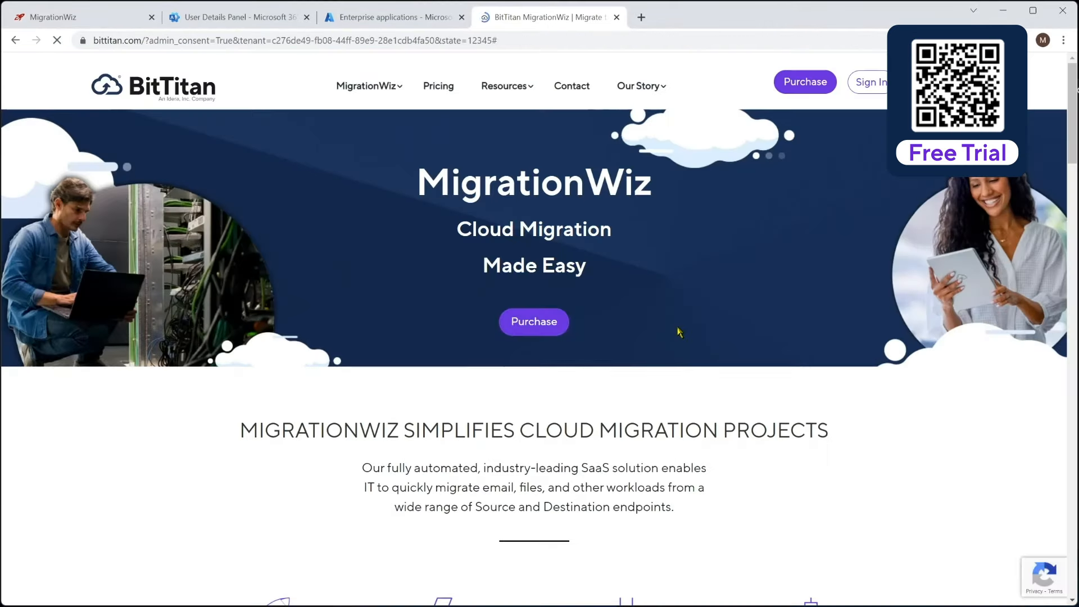
left_click(616, 17)
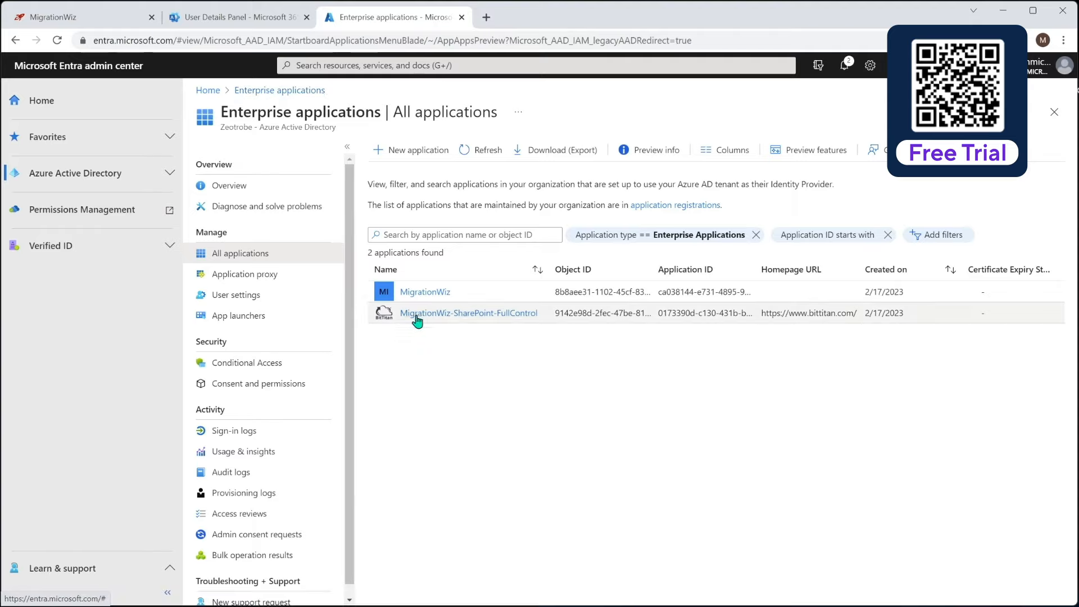
- Refresh Enterprise applications to confirm MigrationWiz-Teams-FullControl now appears among three apps
left_click(480, 150)
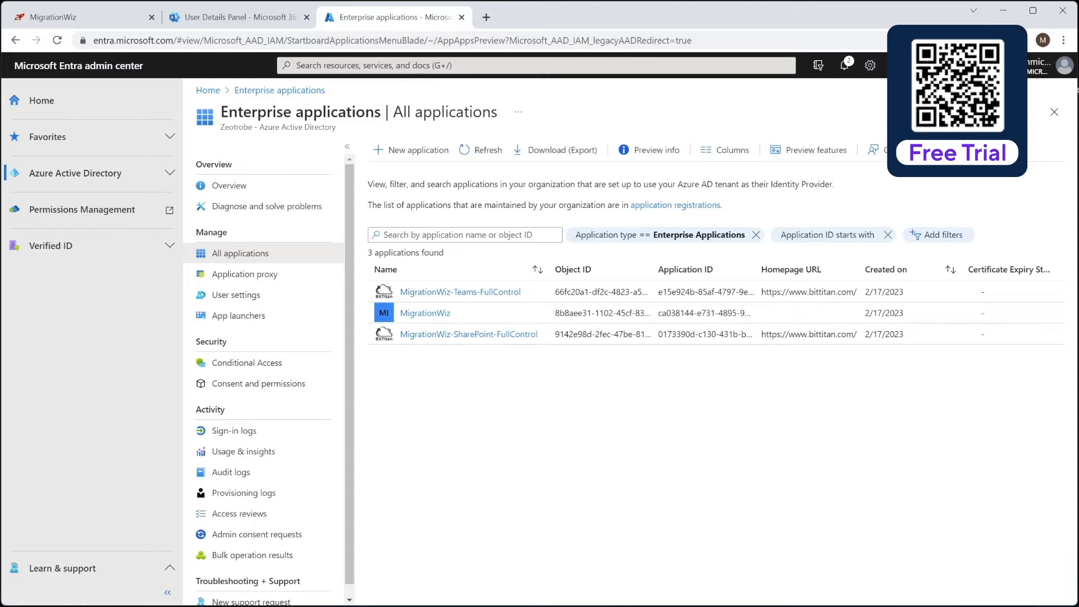
left_click(217, 21)
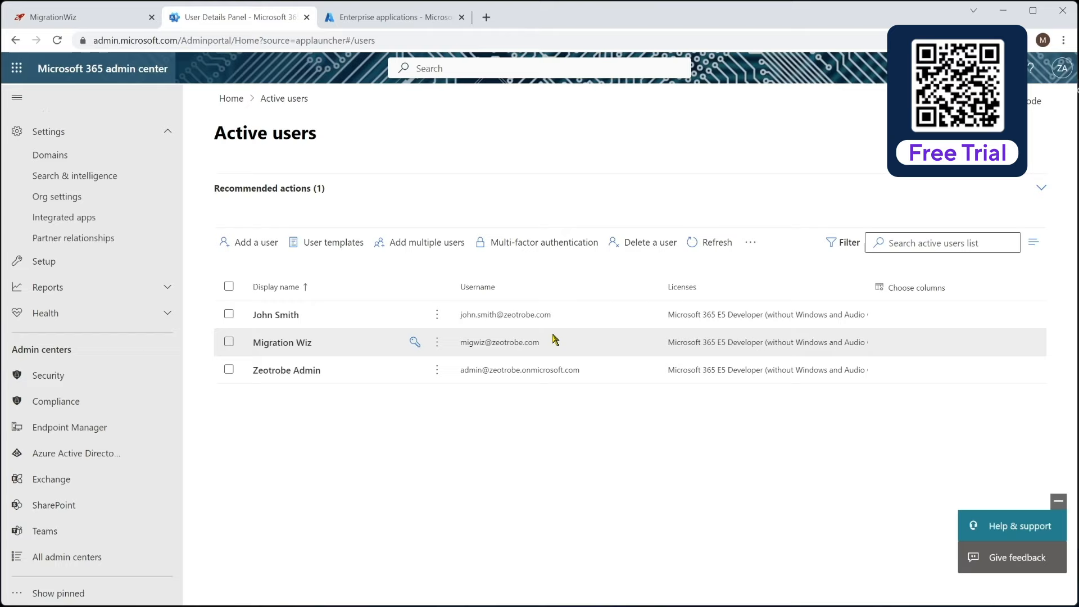
- Check that the MigrationWiz security group's only member is the migration account
scroll(100, 216, "up", 3)
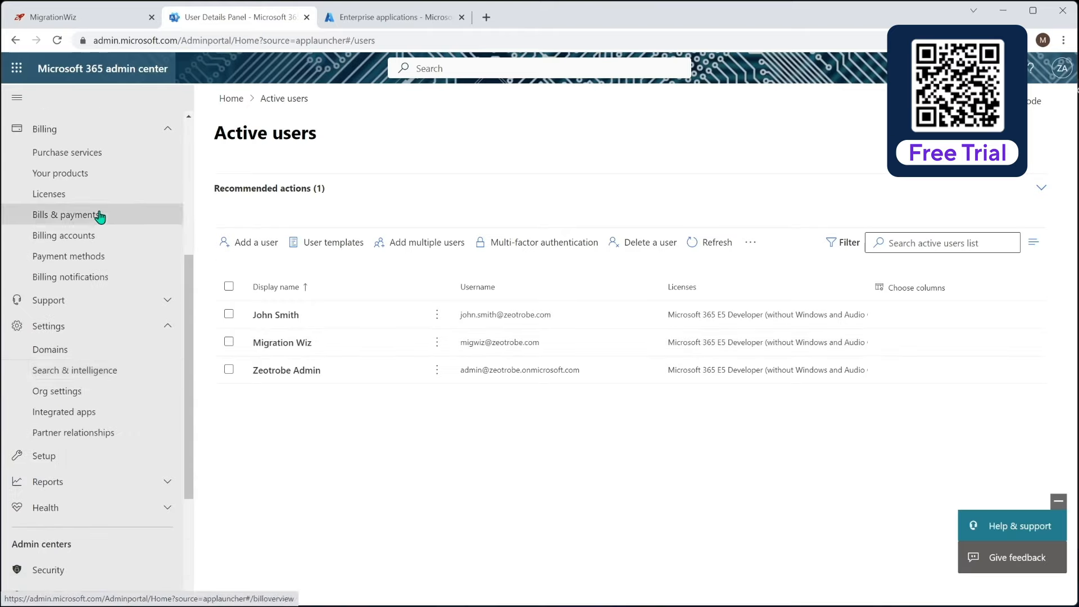
scroll(90, 225, "up", 5)
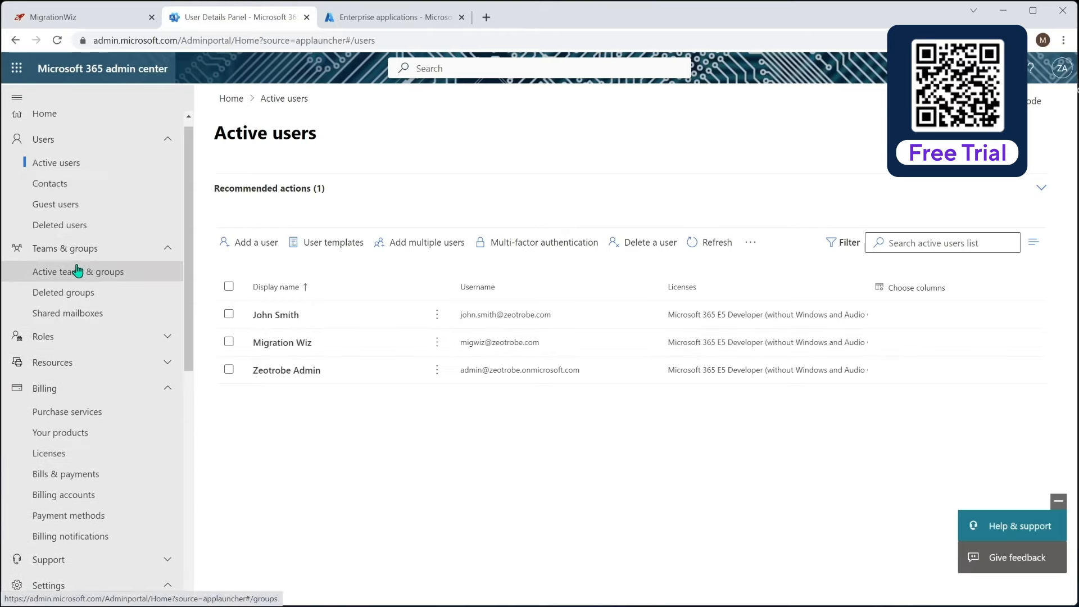
left_click(82, 270)
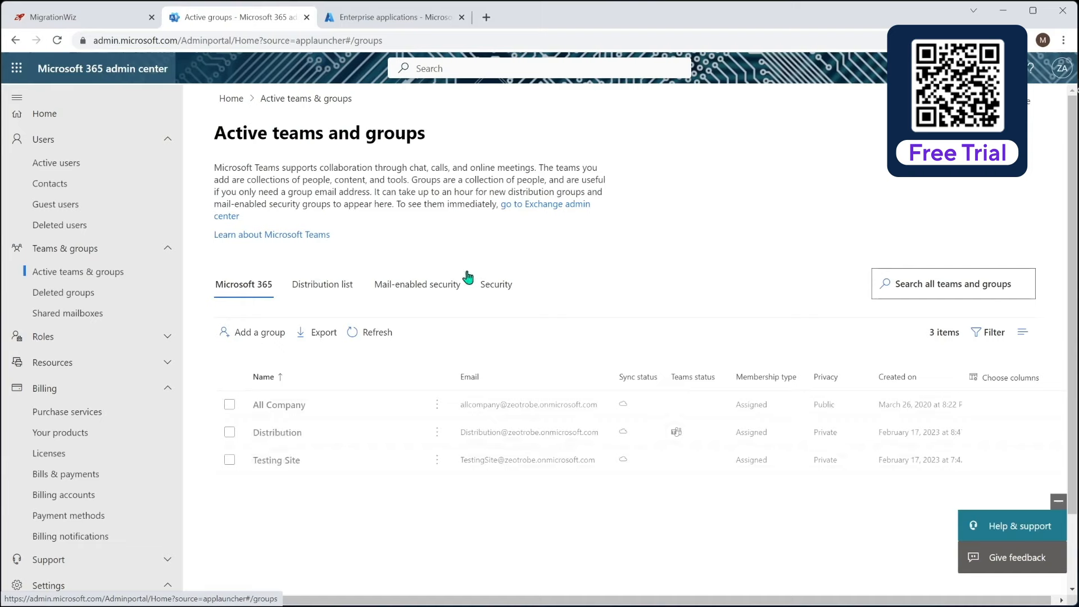
left_click(506, 284)
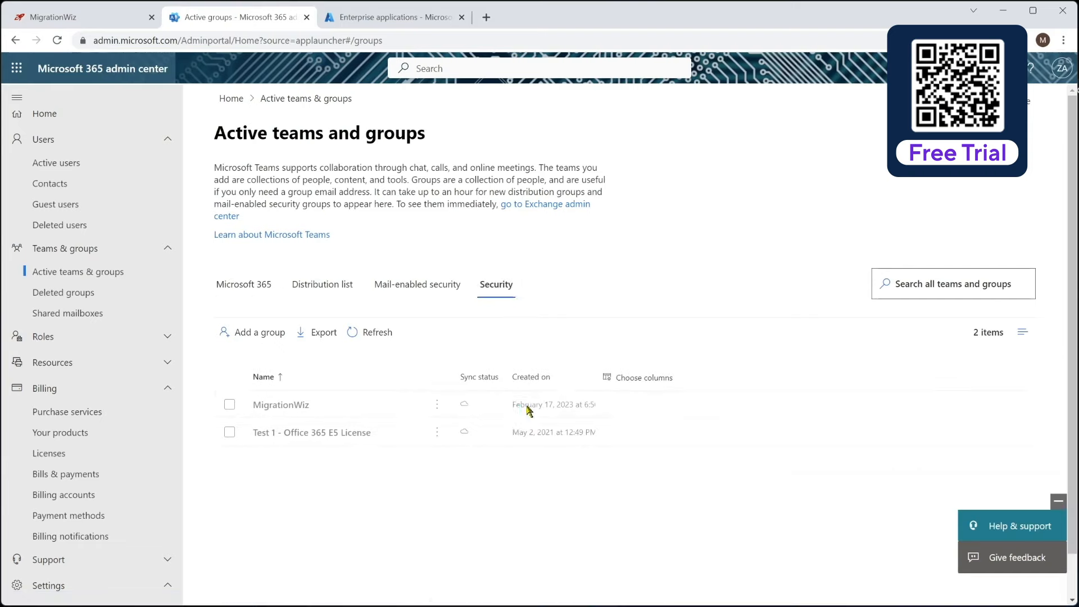
left_click(279, 406)
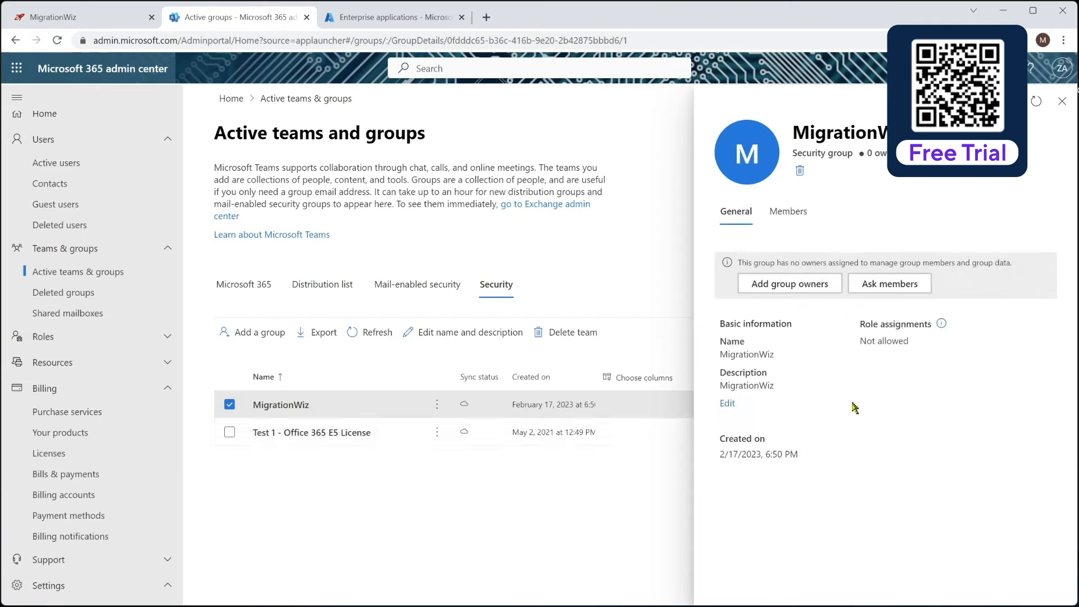
left_click(794, 213)
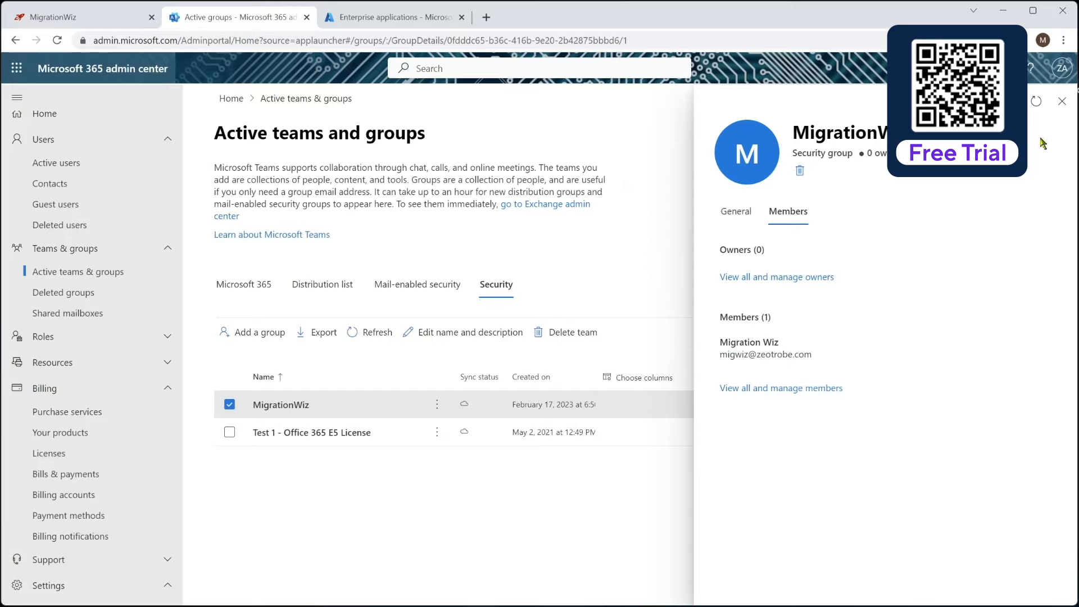
left_click(1061, 101)
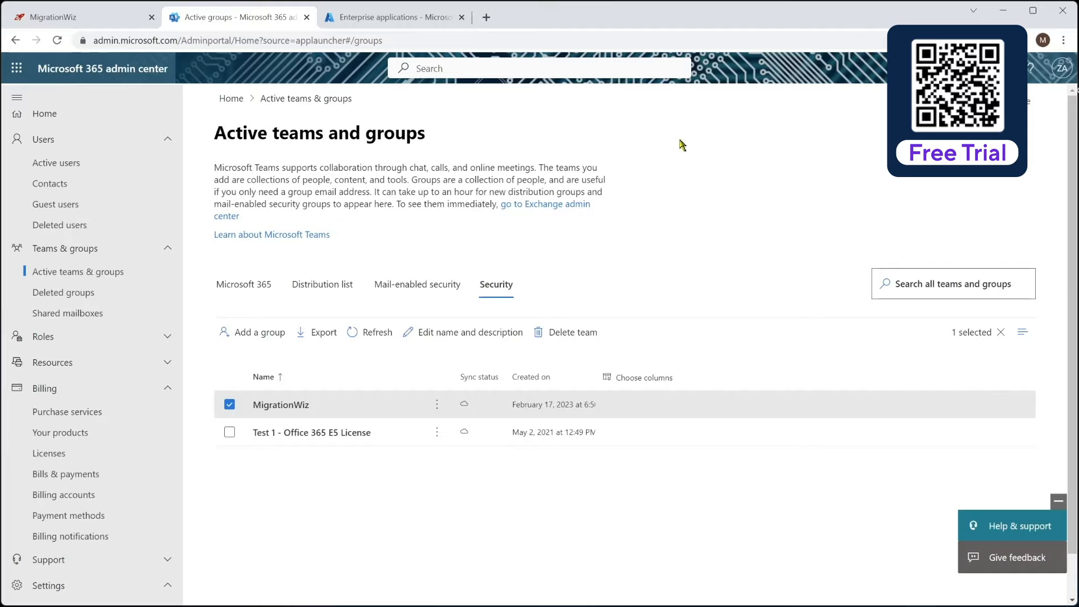
left_click(115, 18)
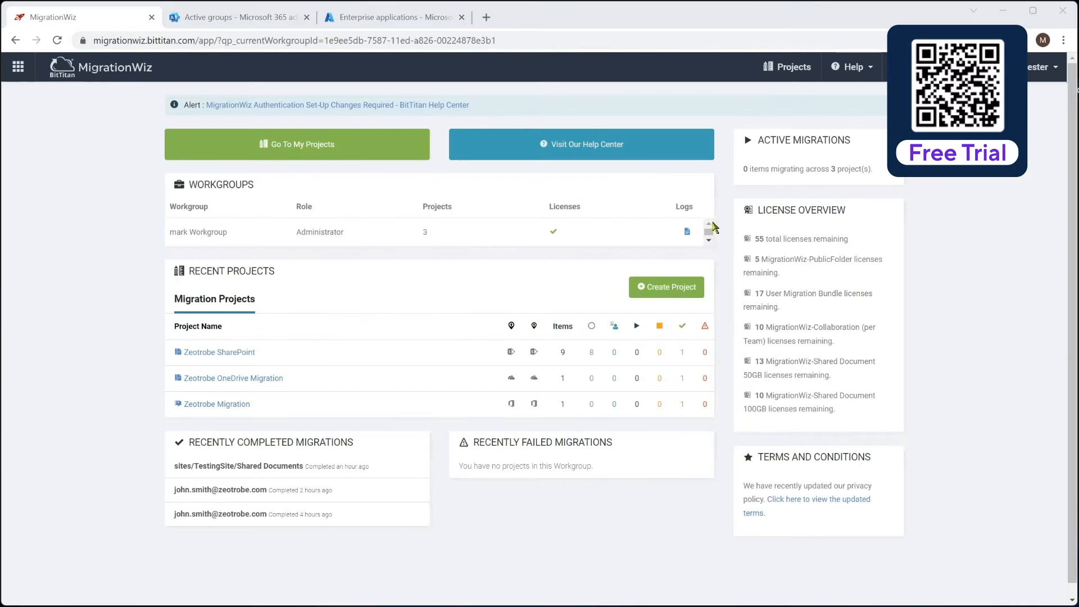
- Create a Collaboration project named Zeotrobe Teams for customer Zeotrobe
left_click(656, 290)
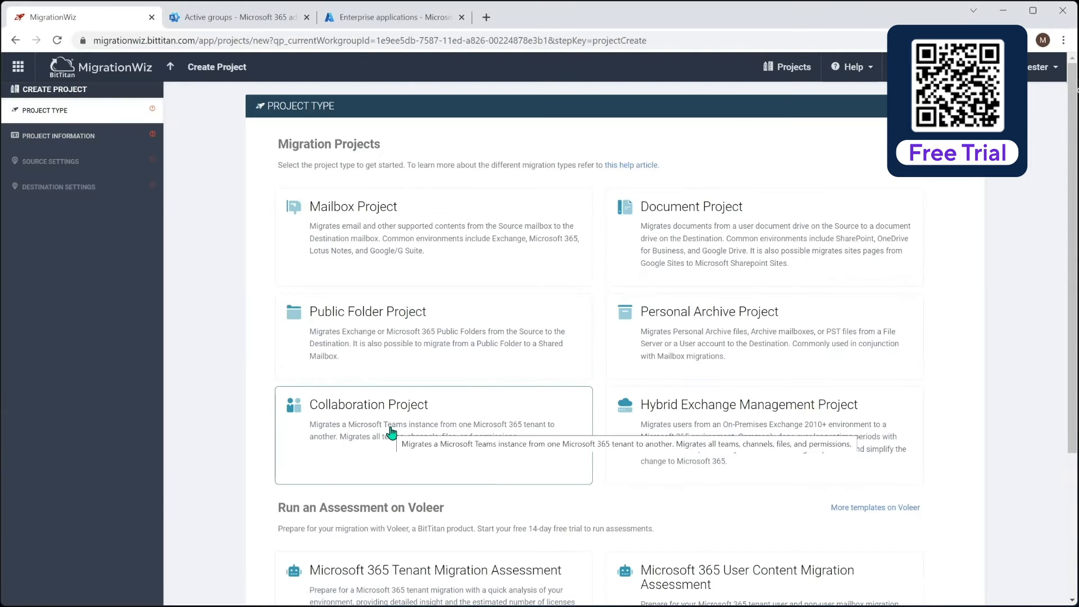
left_click(386, 418)
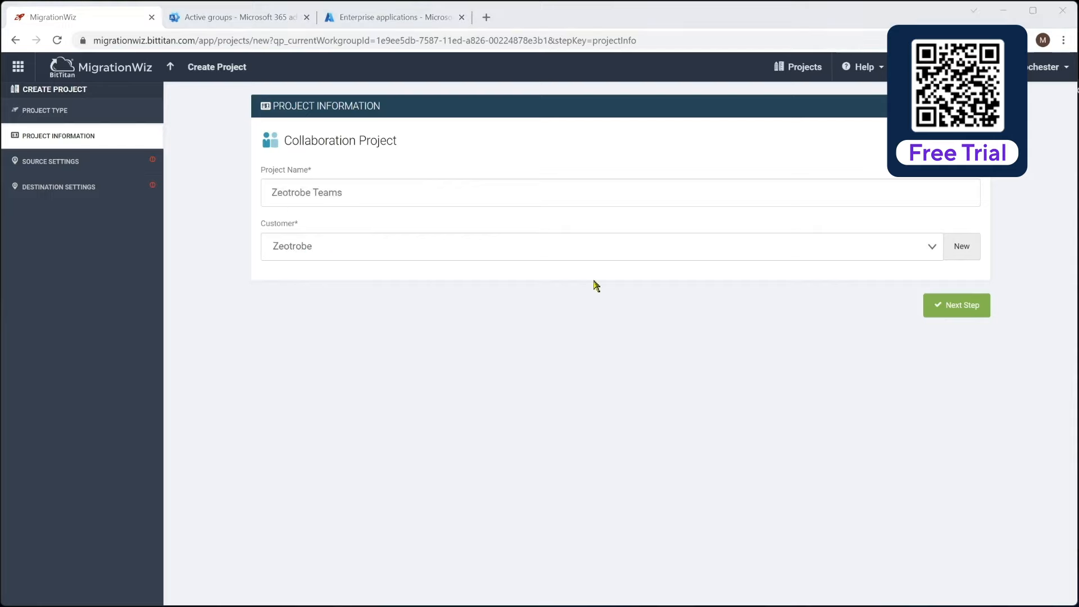
left_click(954, 308)
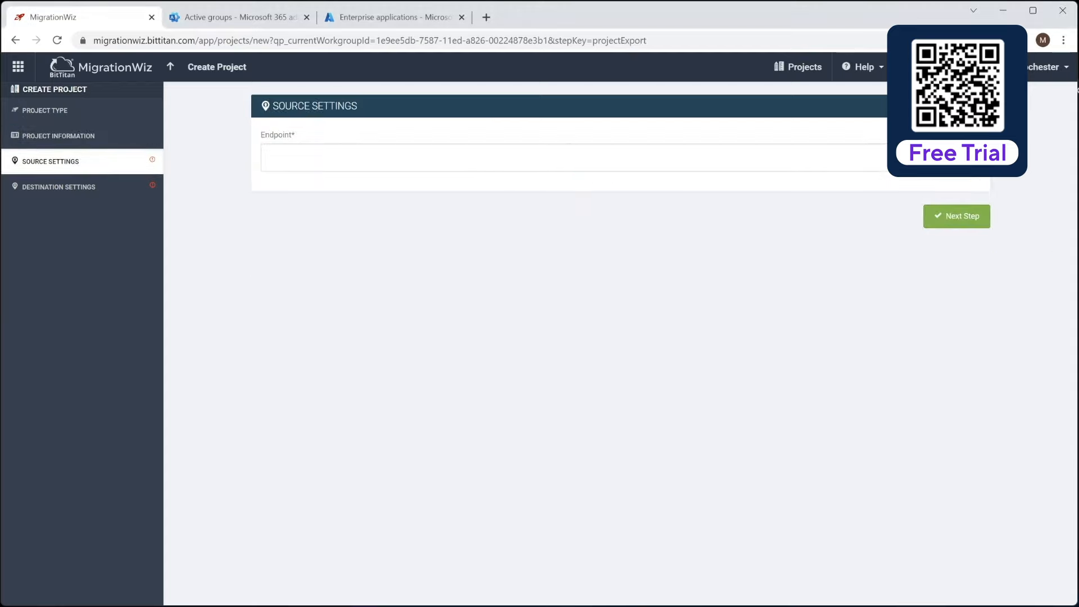
- Save the Zeotrobe M365 Teams source endpoint with the migration account's username and password
left_click(962, 158)
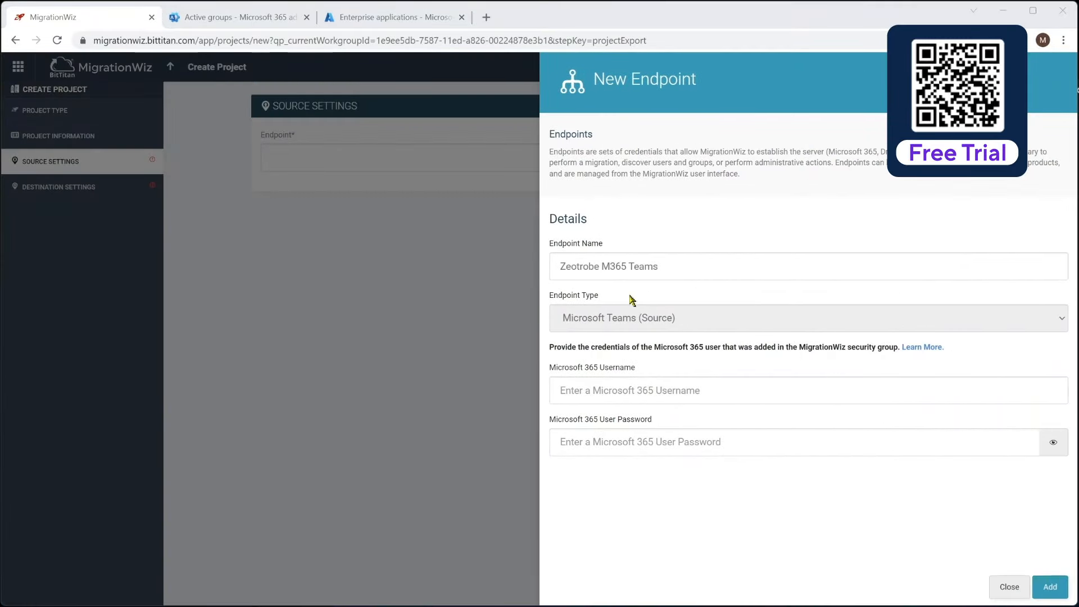
left_click(603, 389)
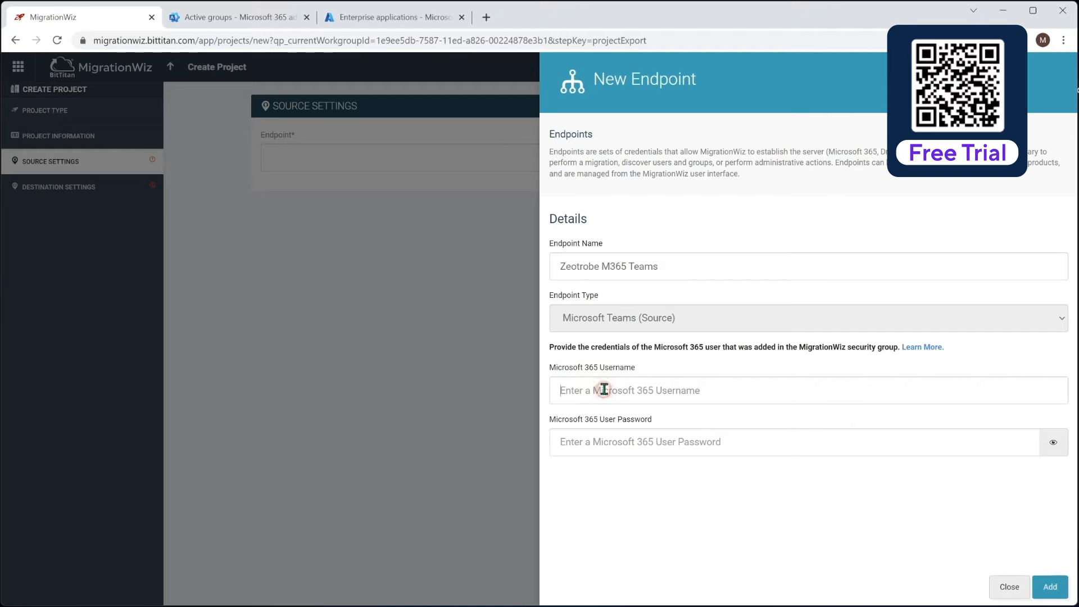
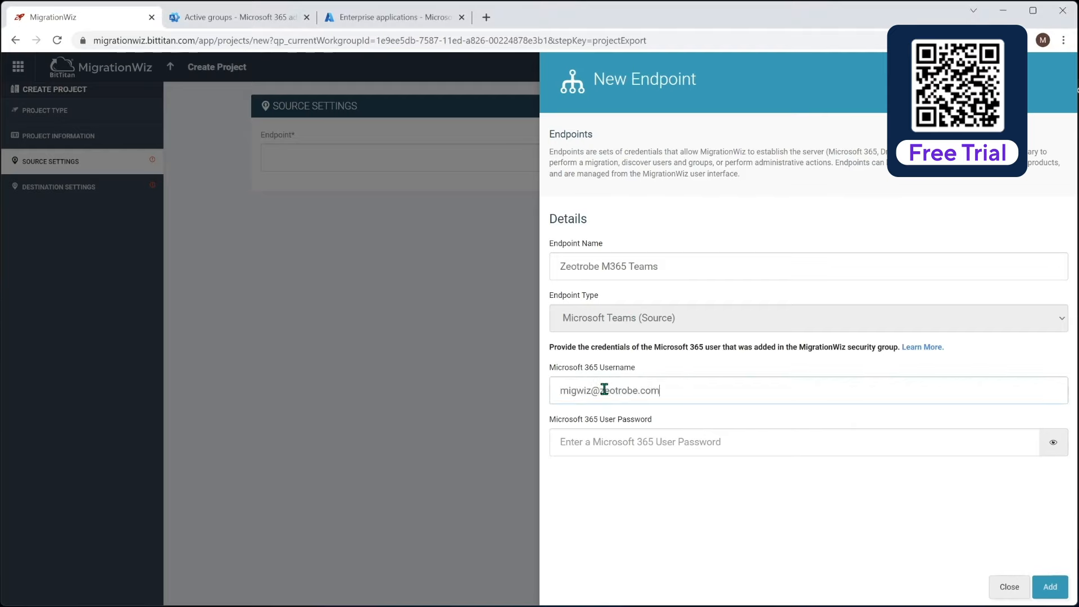
left_click(616, 443)
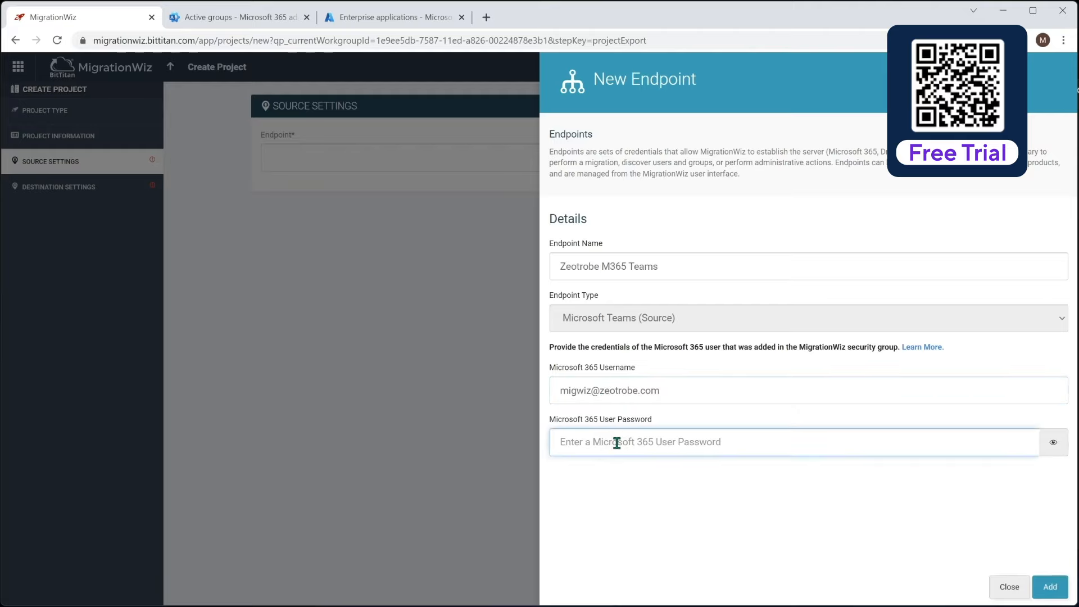
type("••••••••")
left_click(1050, 586)
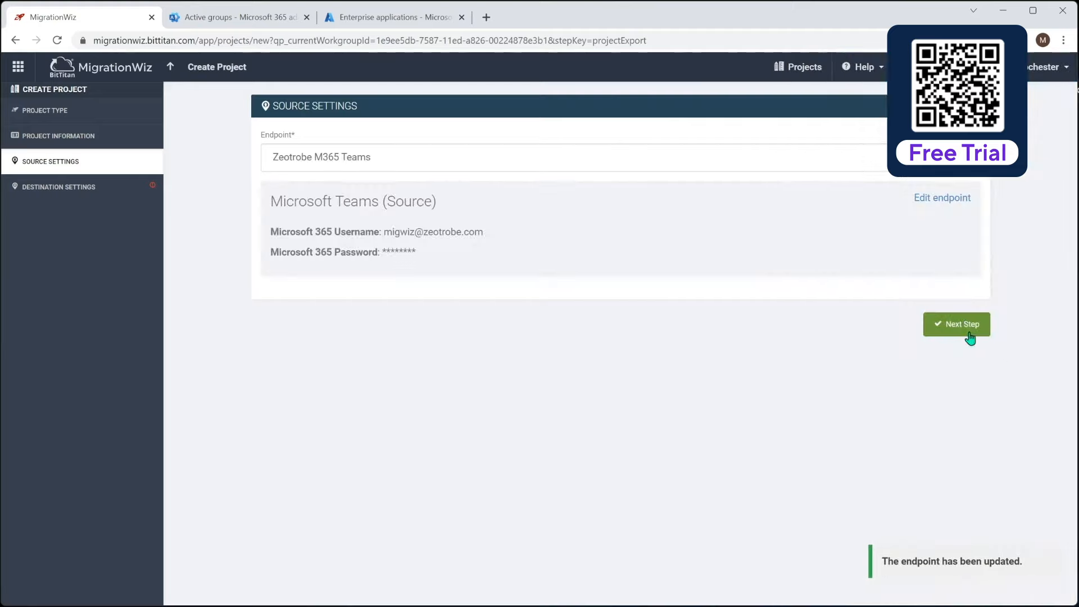
left_click(963, 323)
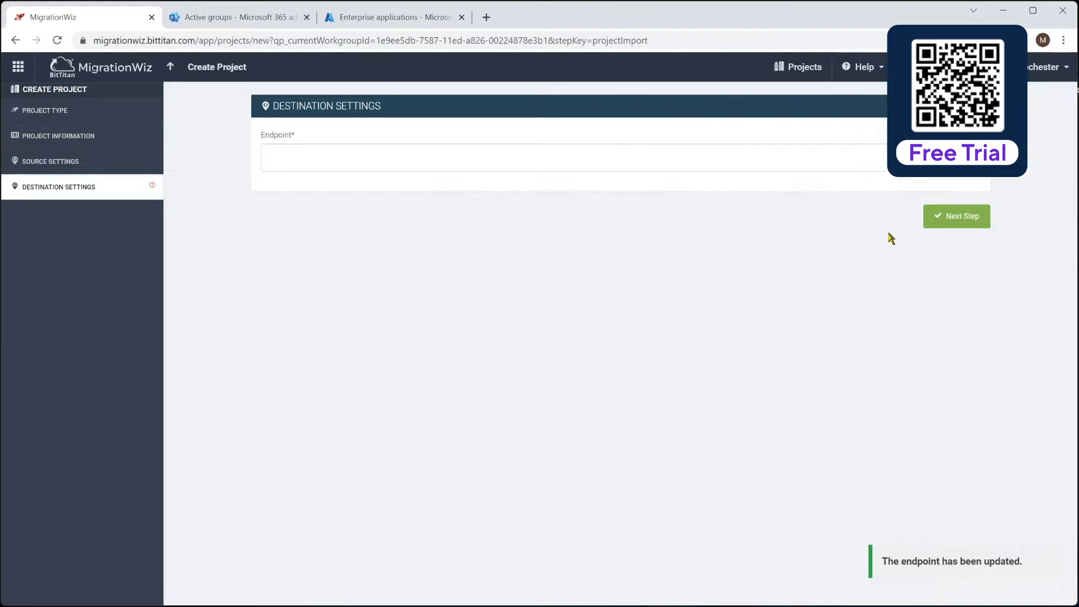
- Add Planeium M365 Teams as a Microsoft Teams (Destination) endpoint with Microsoft-provided storage
left_click(968, 158)
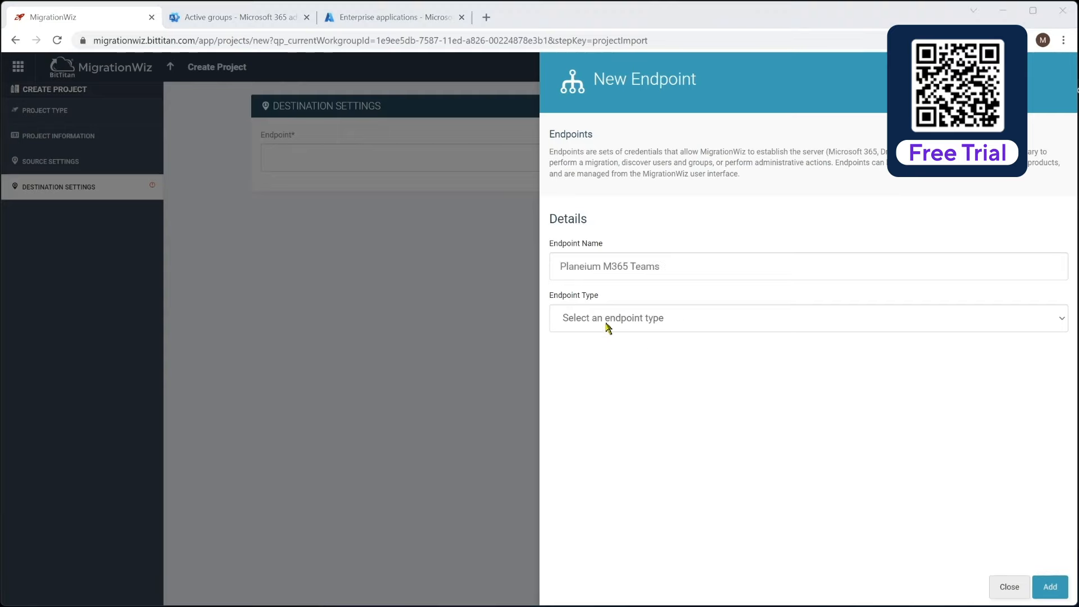
left_click(605, 319)
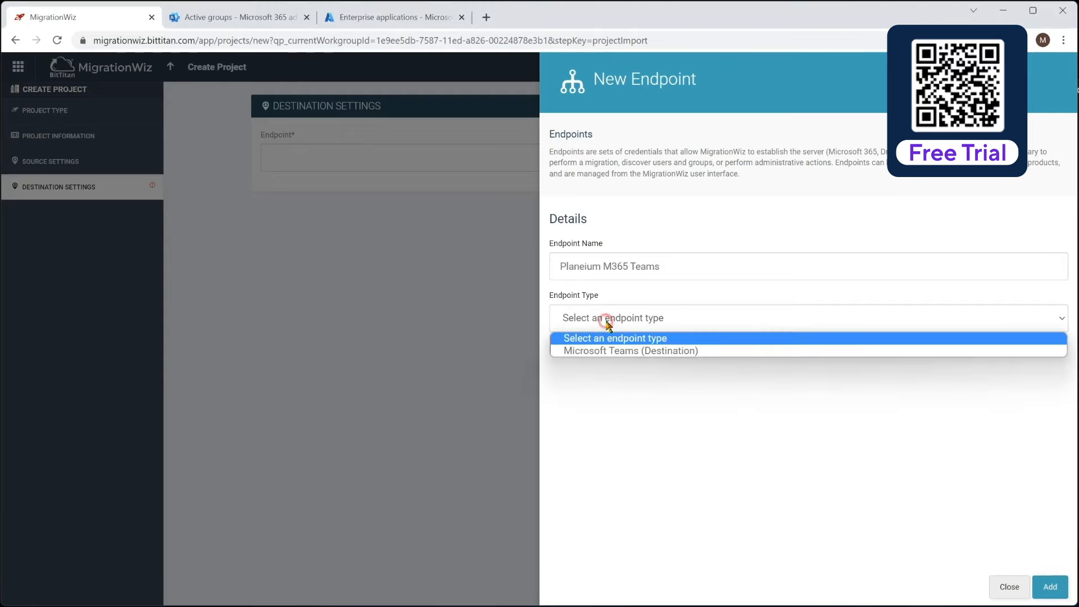
left_click(621, 351)
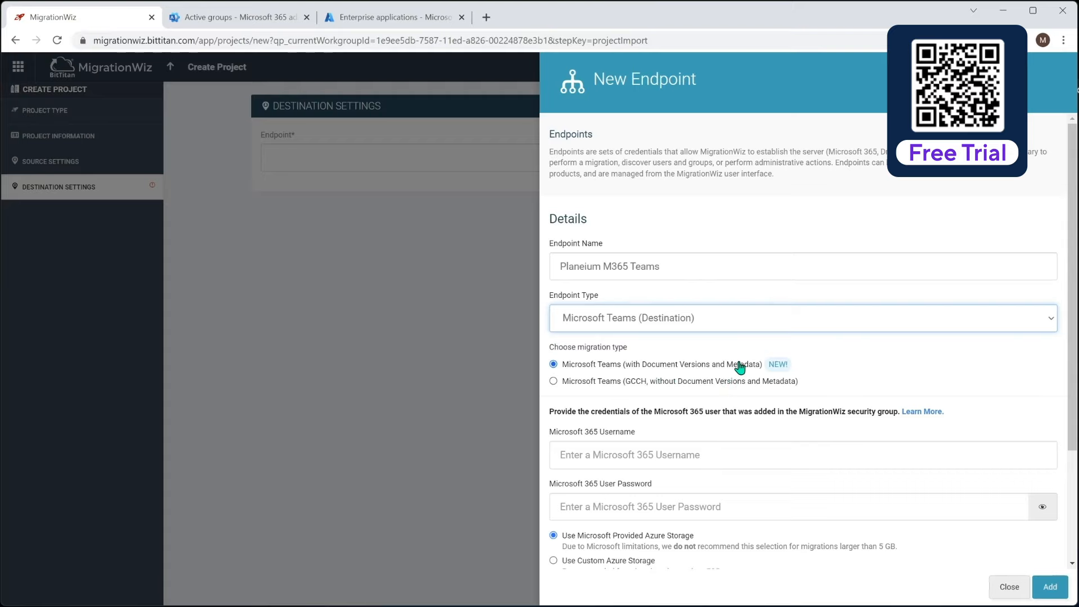
left_click(620, 454)
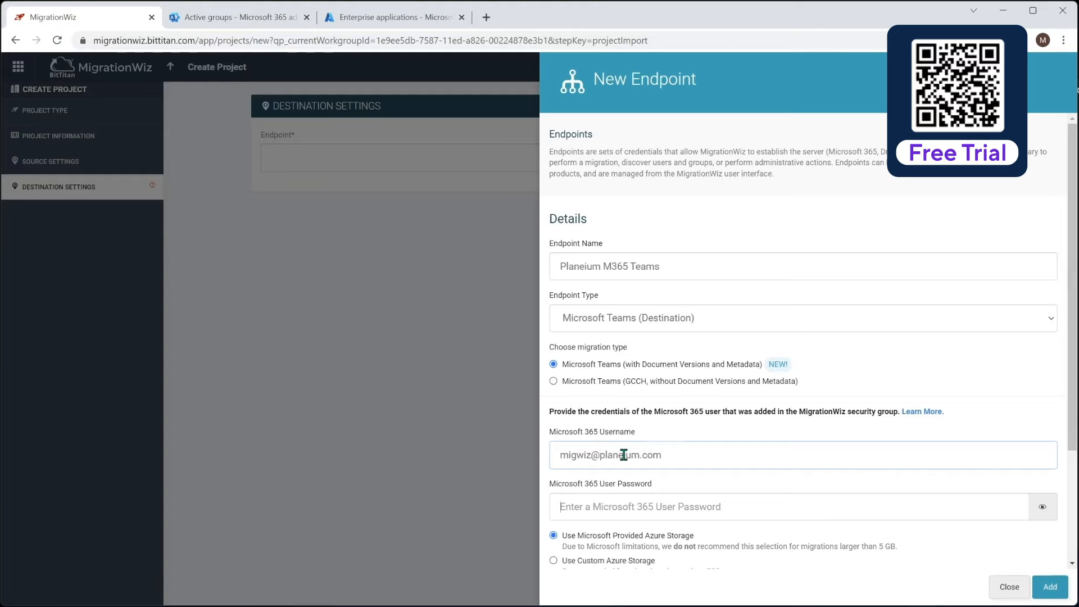
key("Tab")
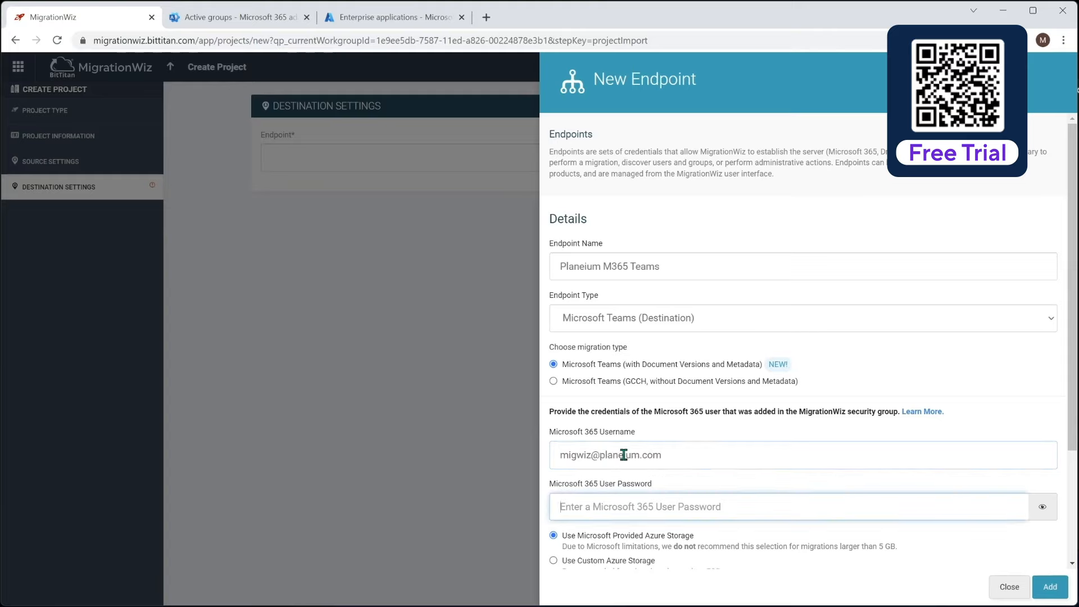
type("••")
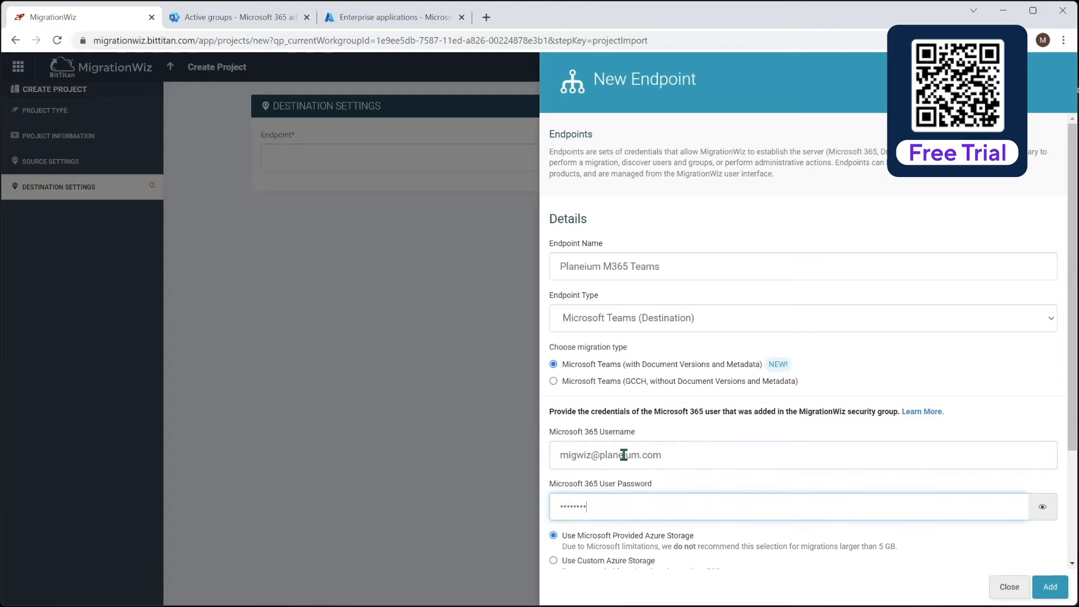
scroll(747, 506, "down", 1)
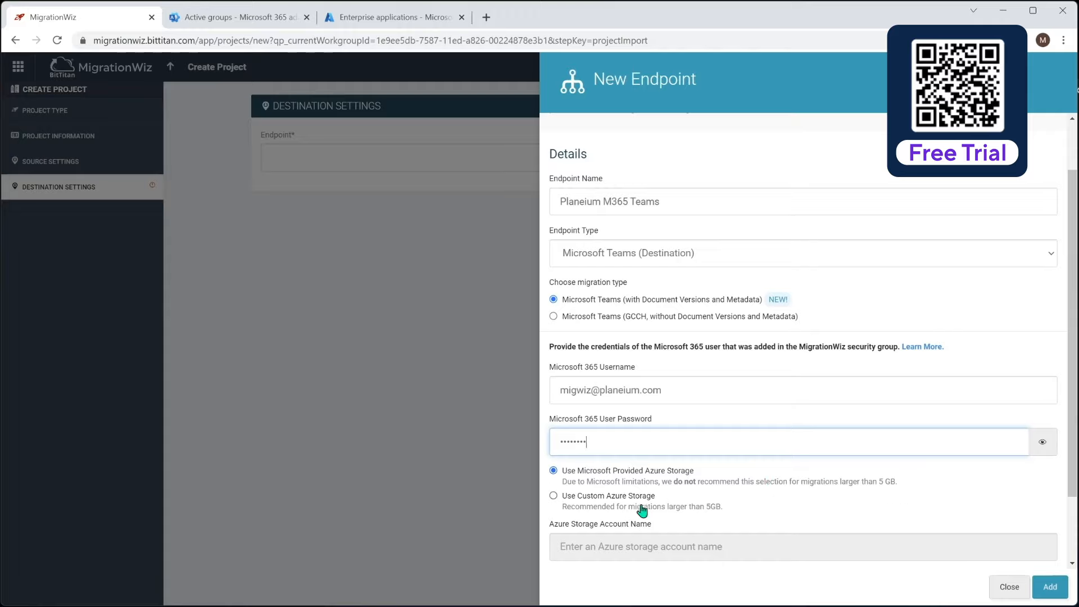
scroll(650, 538, "down", 1)
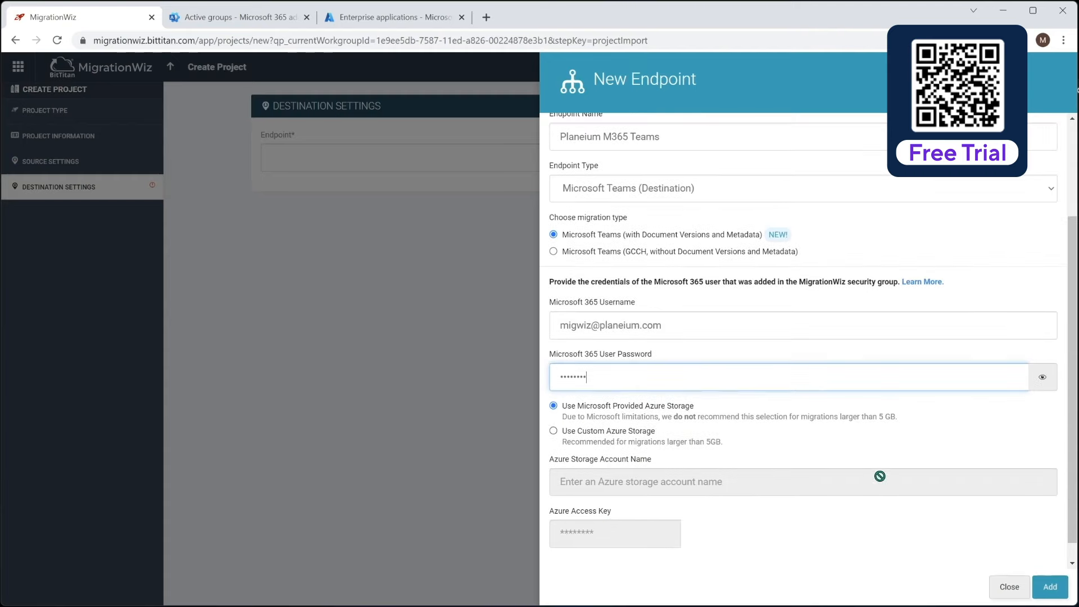
left_click(1051, 588)
- Save the Zeotrobe Teams project from its Project Summary page
left_click(927, 331)
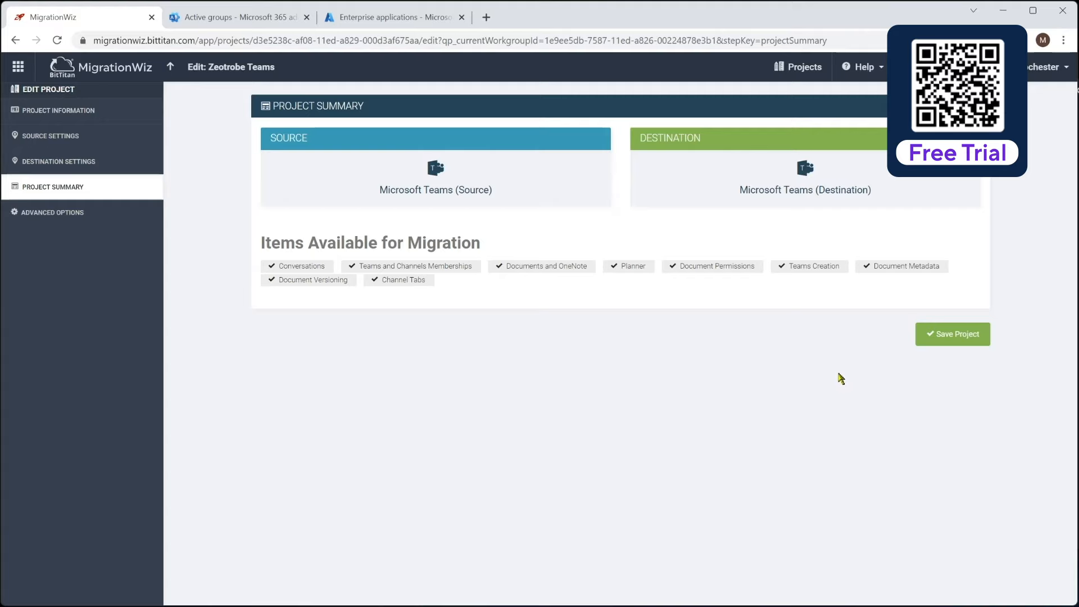
left_click(955, 337)
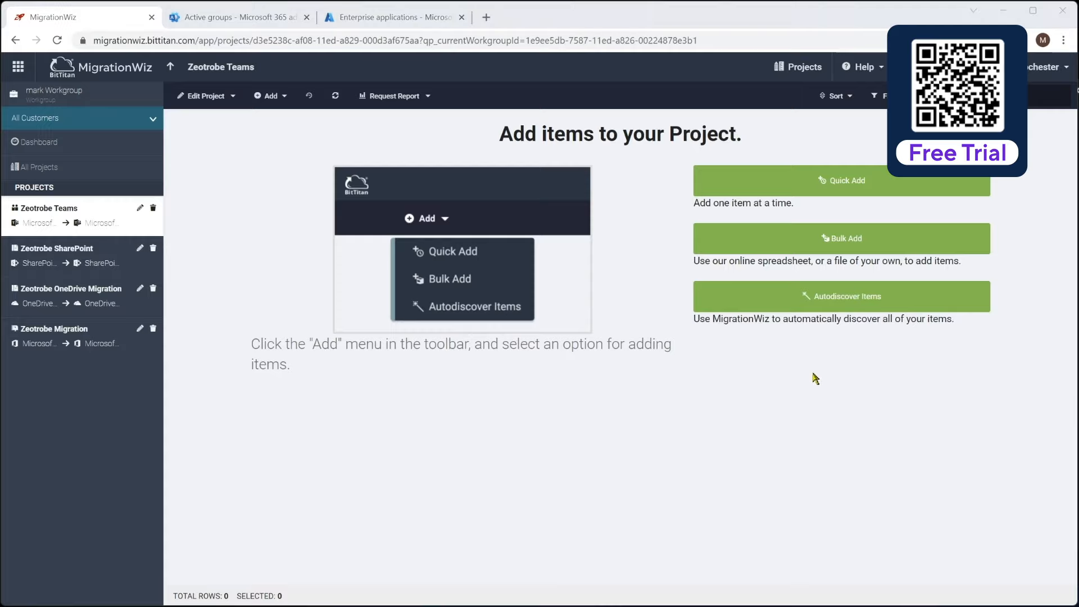
- Run Autodiscover on the source tenant and import the one discovered Distribution team
left_click(777, 304)
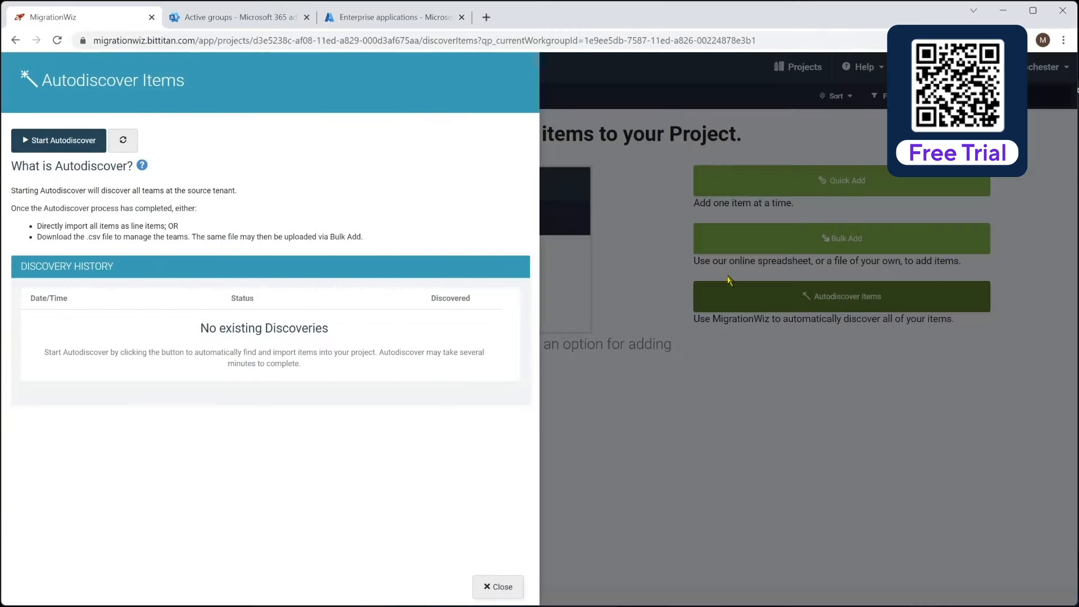
left_click(48, 140)
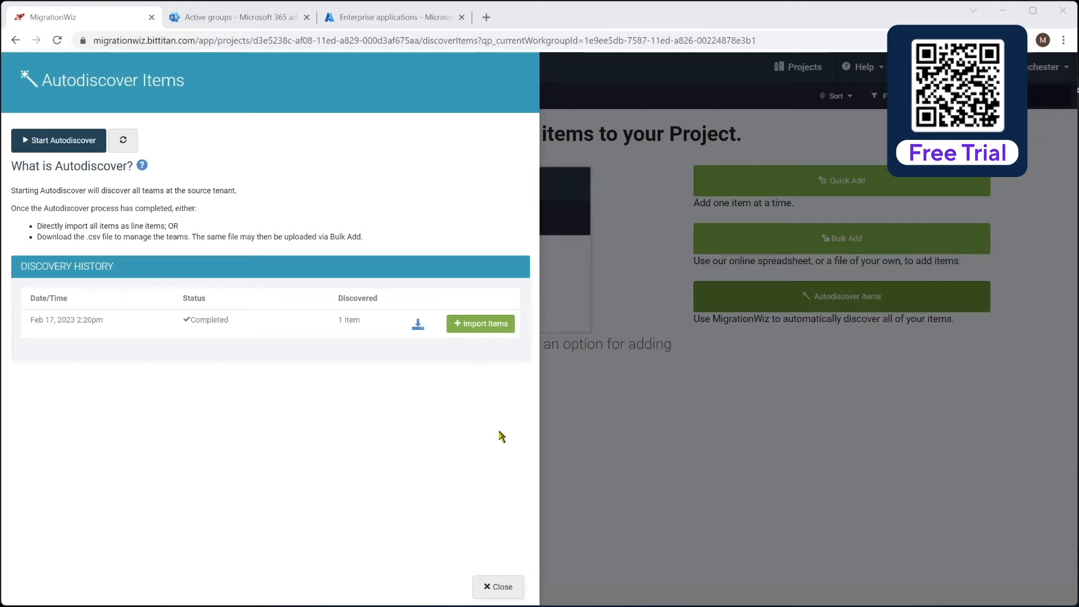
left_click(485, 326)
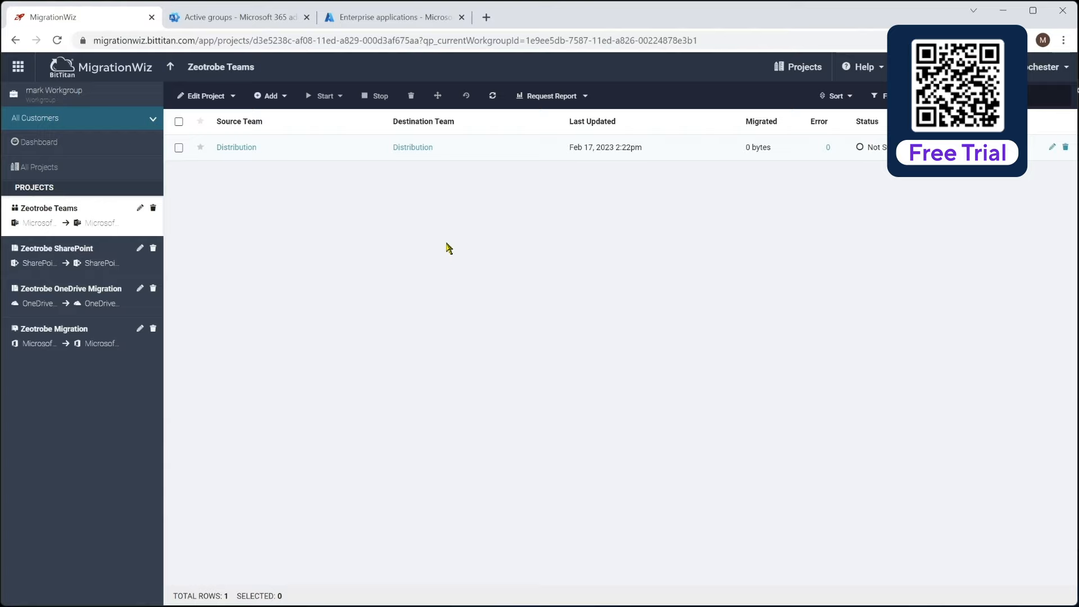
- Run Verify Credentials on the Distribution item and confirm the check
left_click(179, 149)
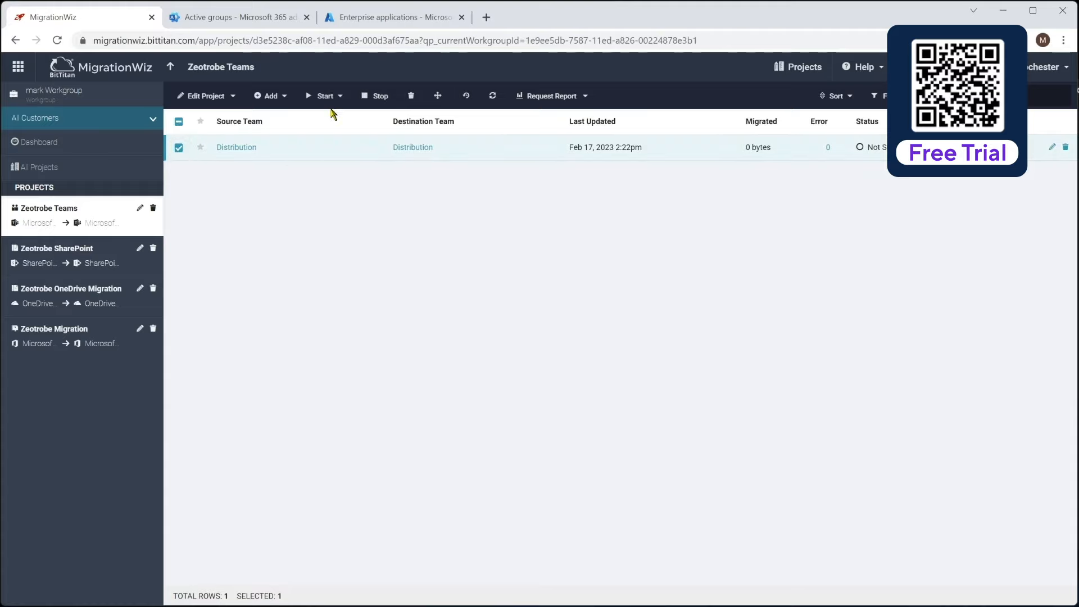
left_click(326, 96)
left_click(342, 122)
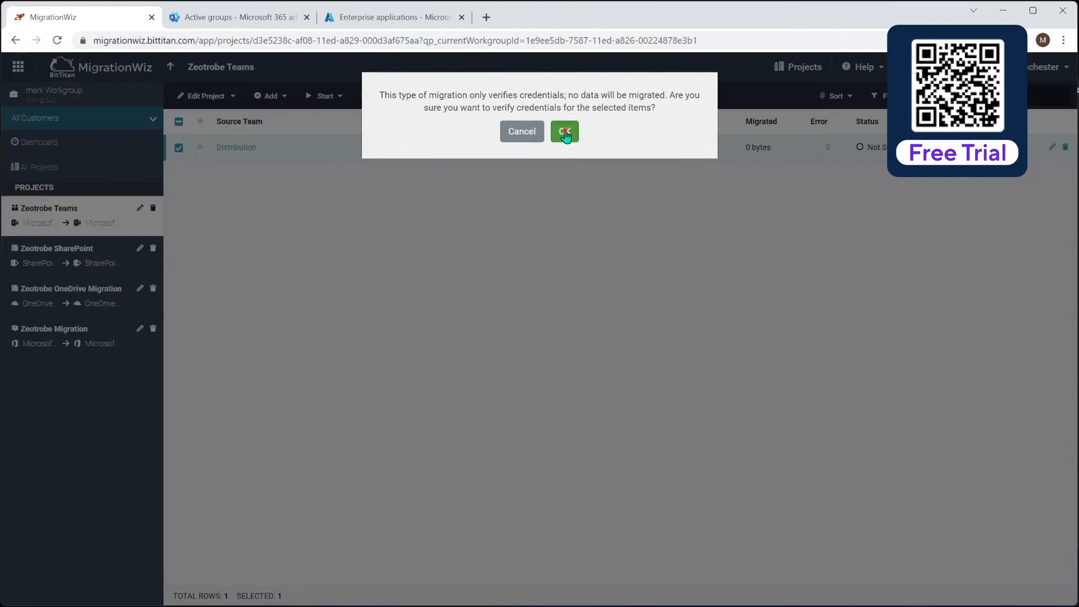
left_click(562, 131)
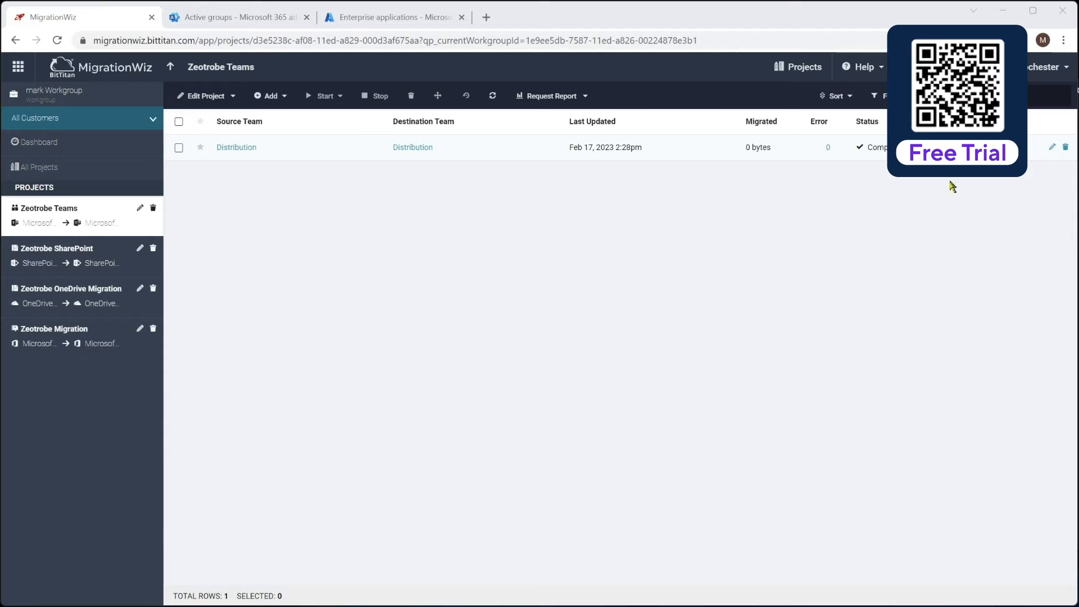
left_click(1051, 150)
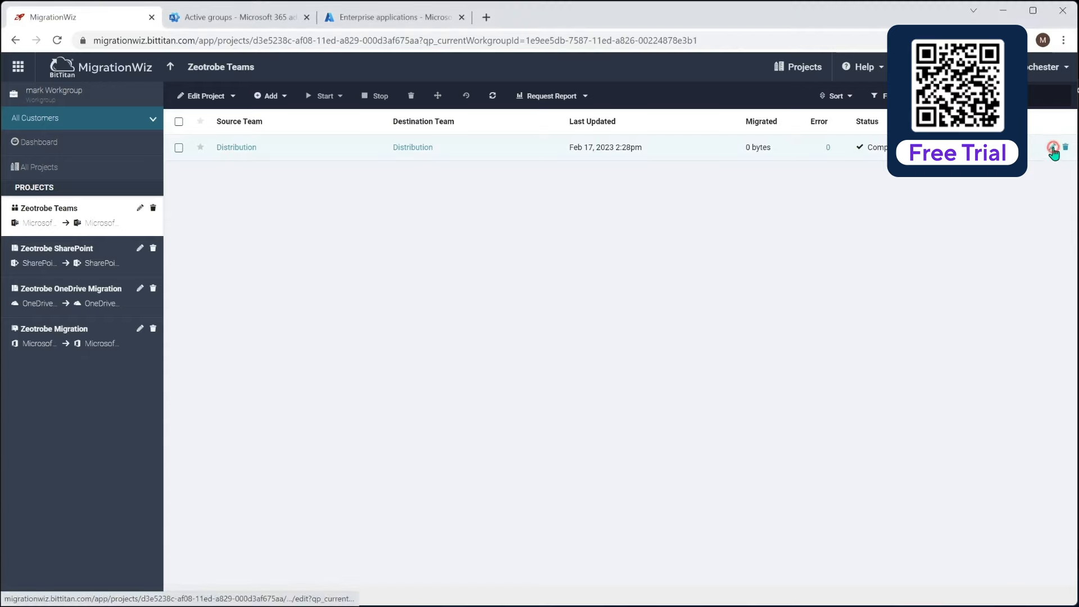
- Change the Distribution item's destination team nickname to DistributionTeam and save the item
left_click(301, 329)
type("Team")
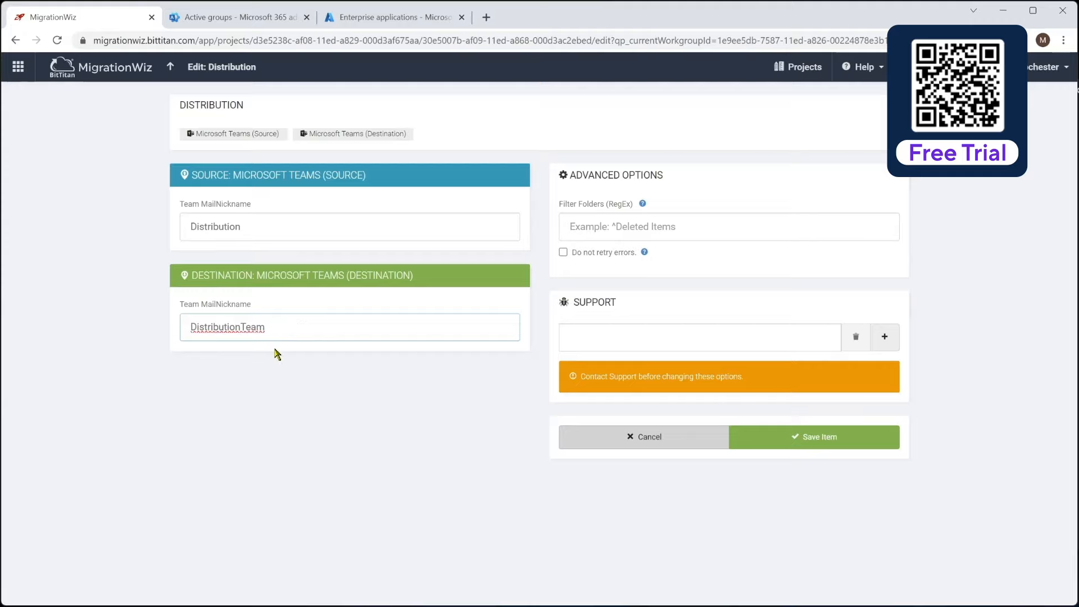
left_click(808, 438)
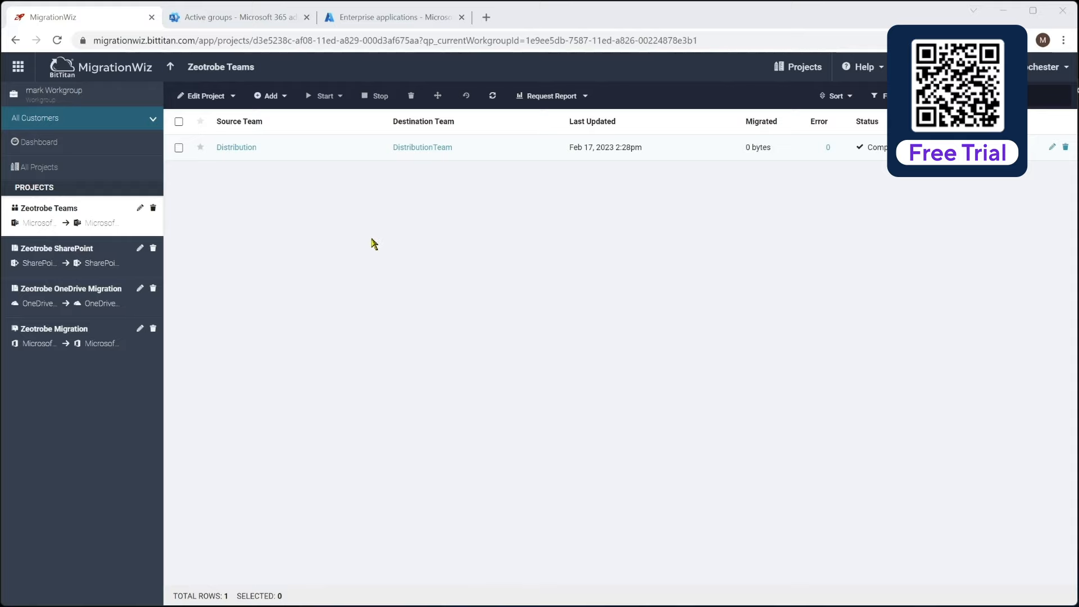
- Start a full migration of Distribution with only Setting up Teams > Teams Creation selected
left_click(178, 149)
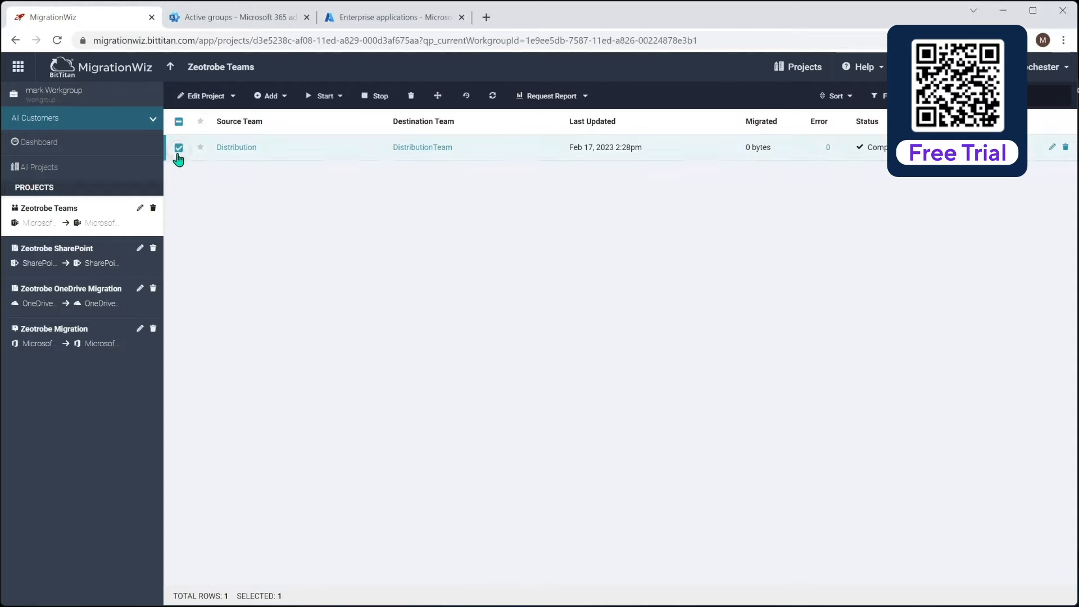
left_click(326, 96)
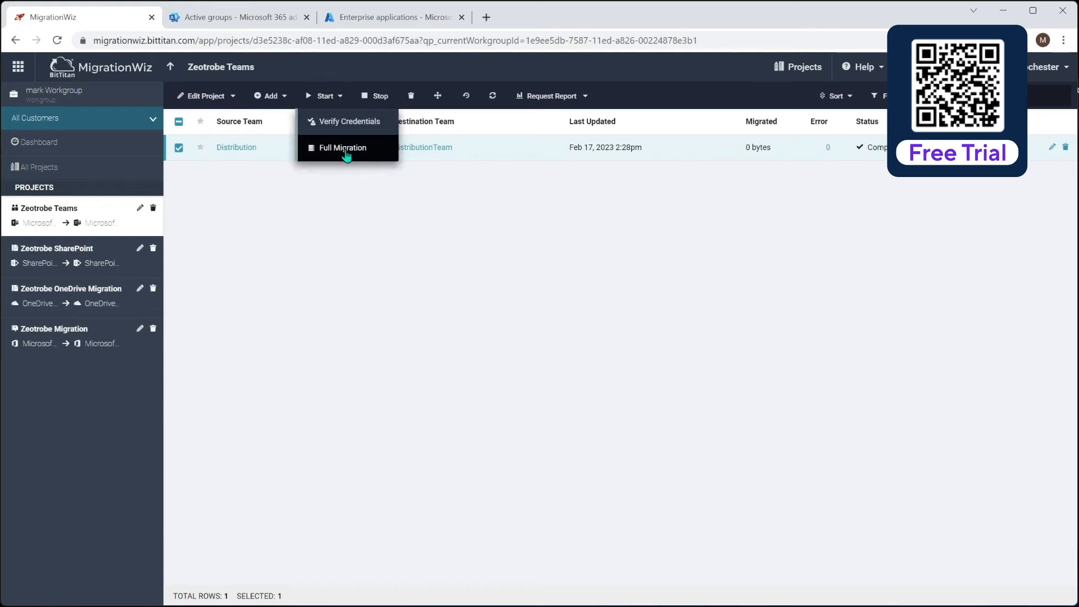
left_click(346, 148)
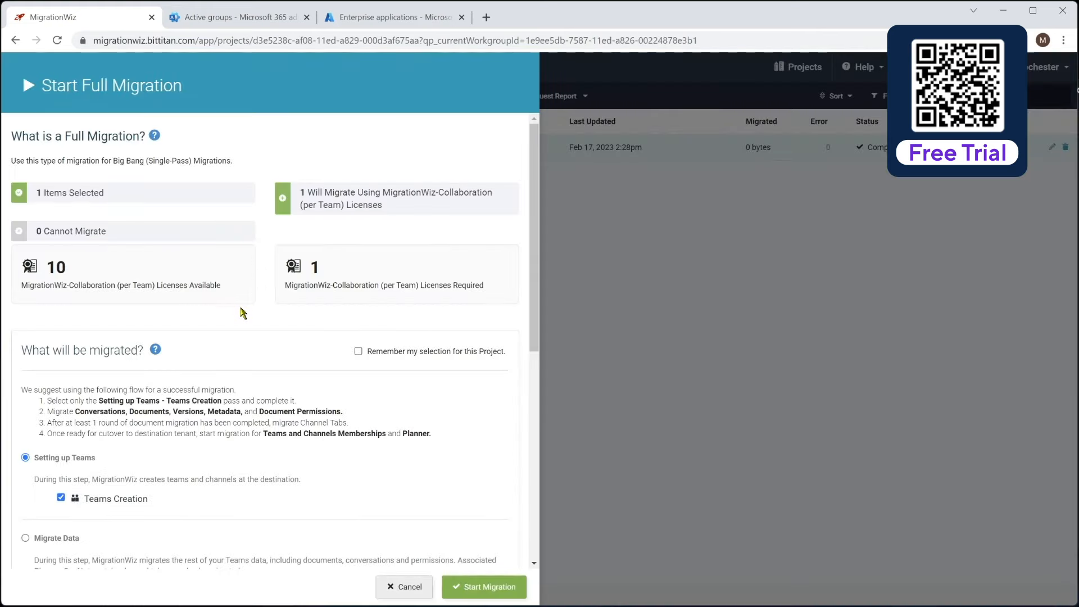
scroll(249, 317, "down", 1)
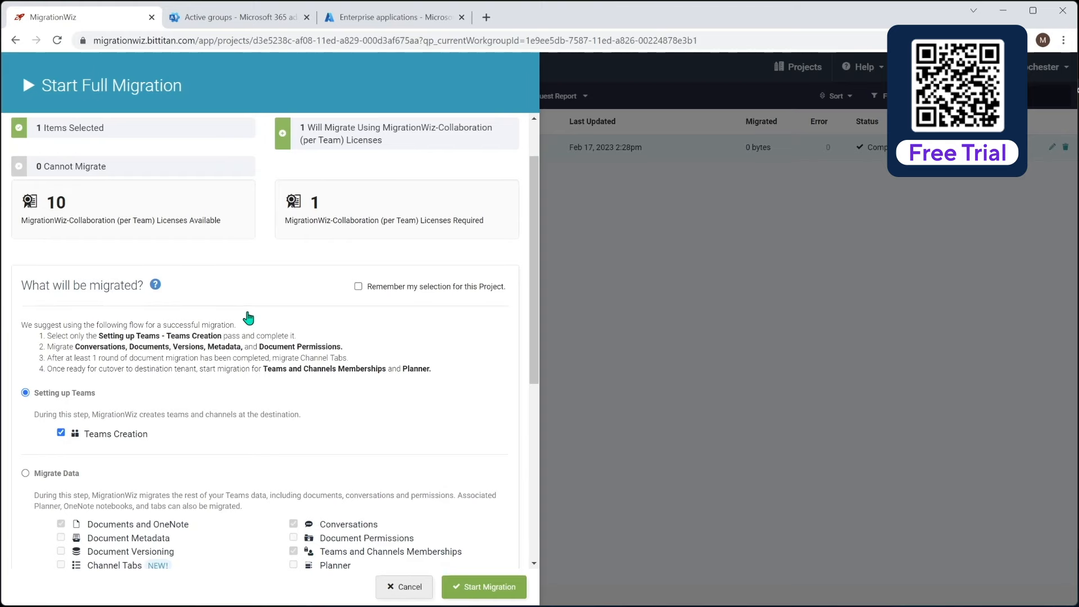
scroll(249, 316, "down", 2)
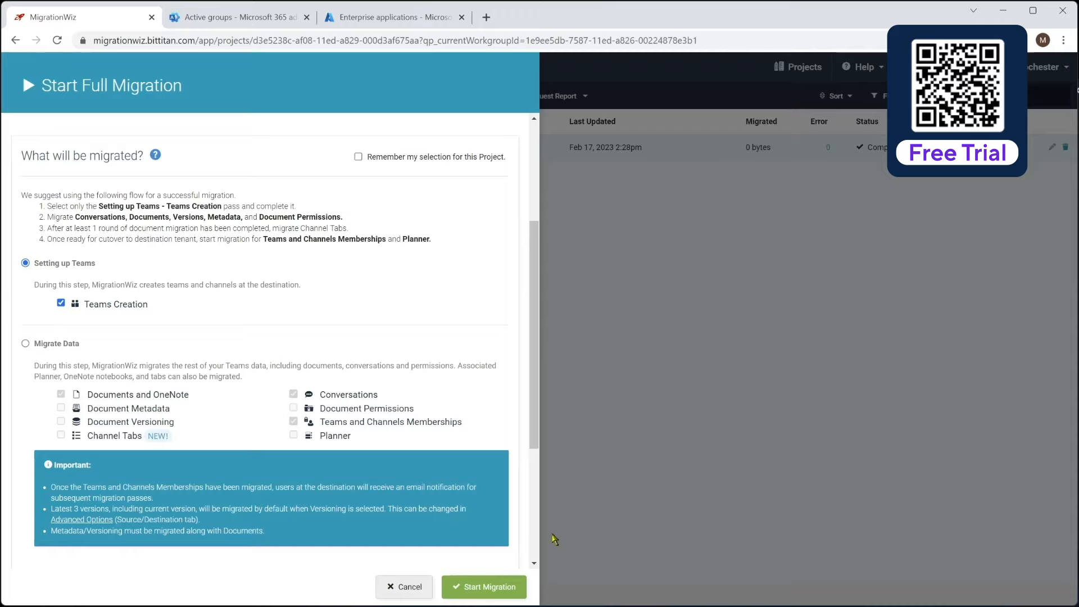
left_click(501, 589)
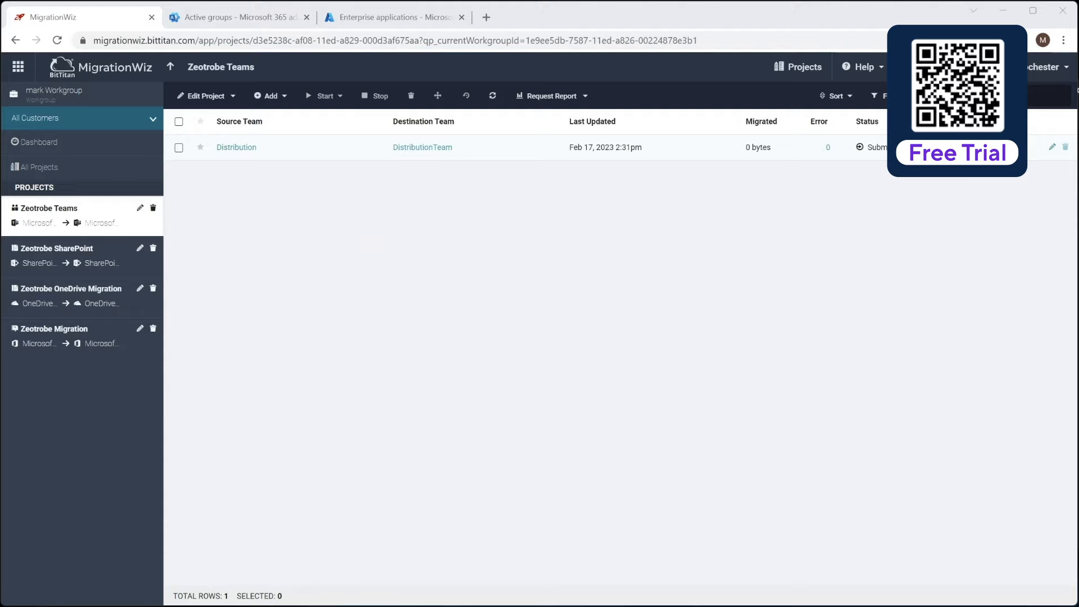
- Bring the BitTitan Teams Migration FAQ into view and scroll to the bulk user-mapping steps
left_click_drag(463, 606, 475, 66)
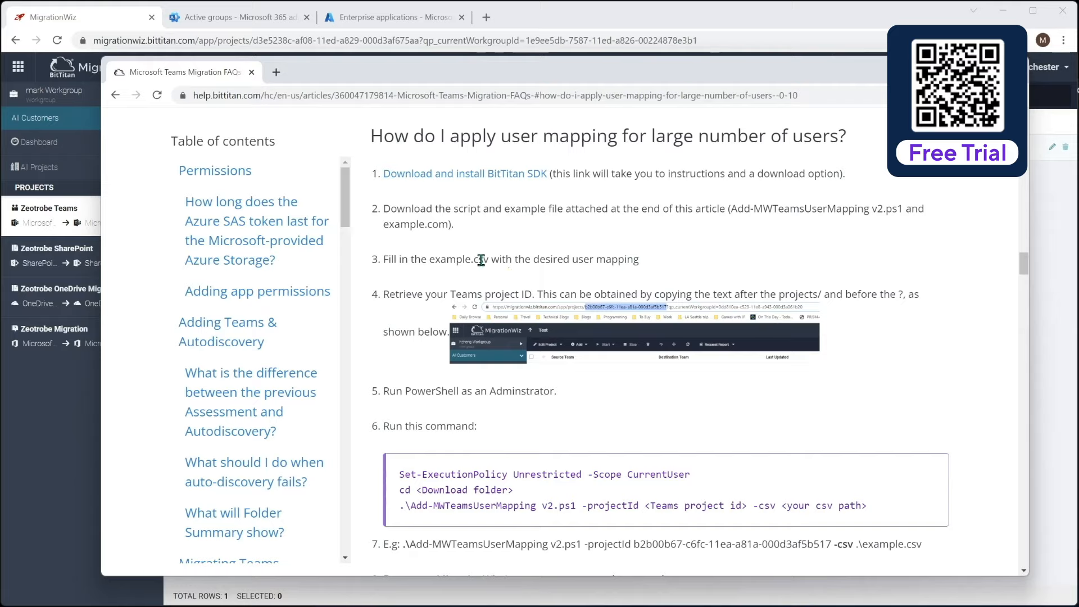
scroll(481, 260, "down", 1)
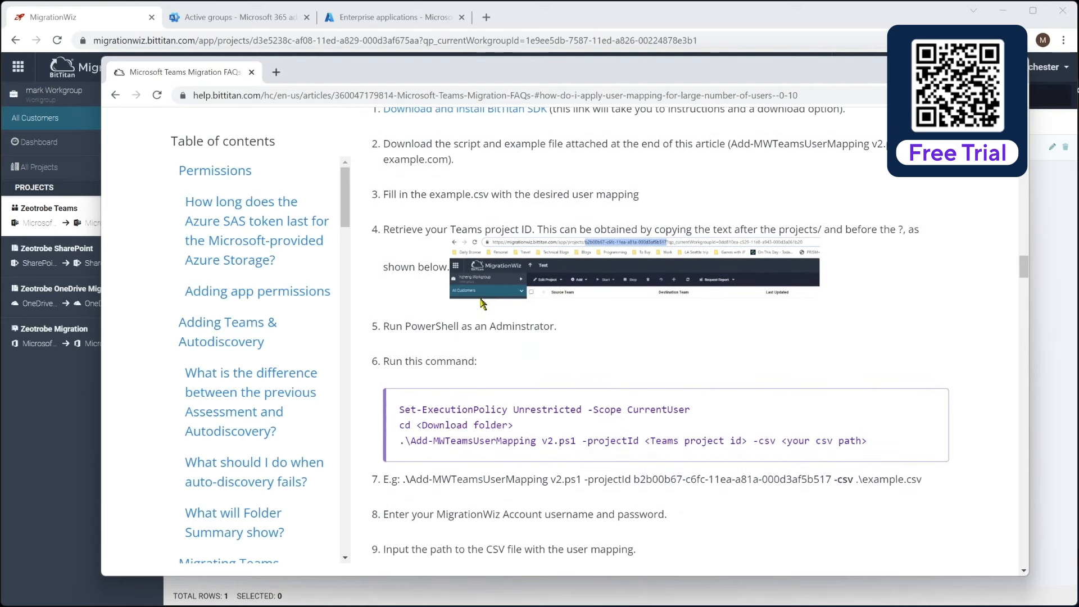
scroll(481, 304, "down", 1)
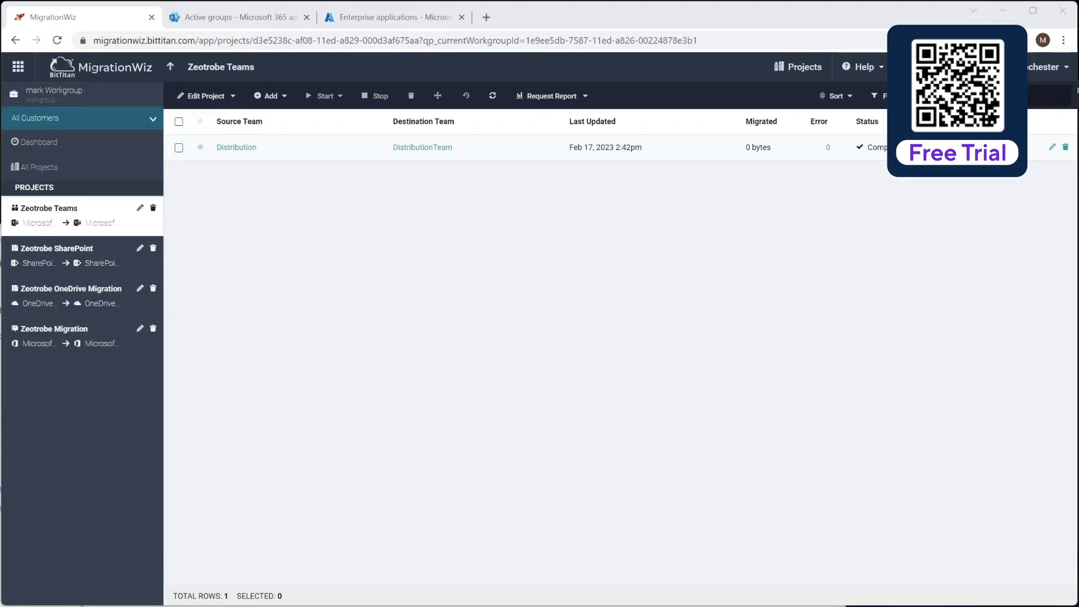
- Bring the Microsoft Teams admin center window over MigrationWiz
left_click_drag(1068, 604, 899, 50)
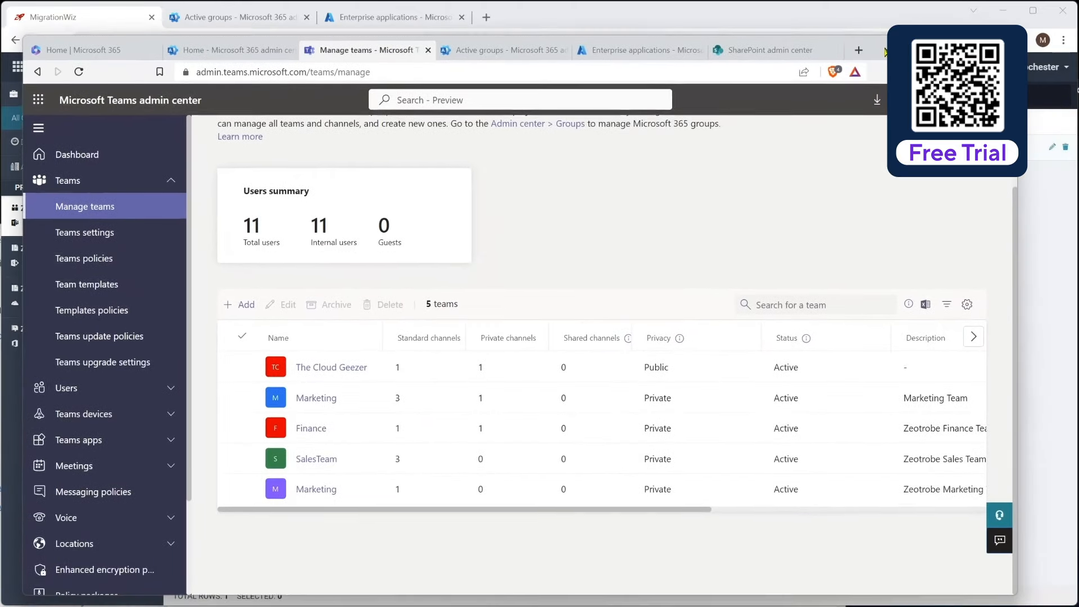
- Reload the Manage teams list and open the Distribution team's details
left_click(430, 73)
key("Return")
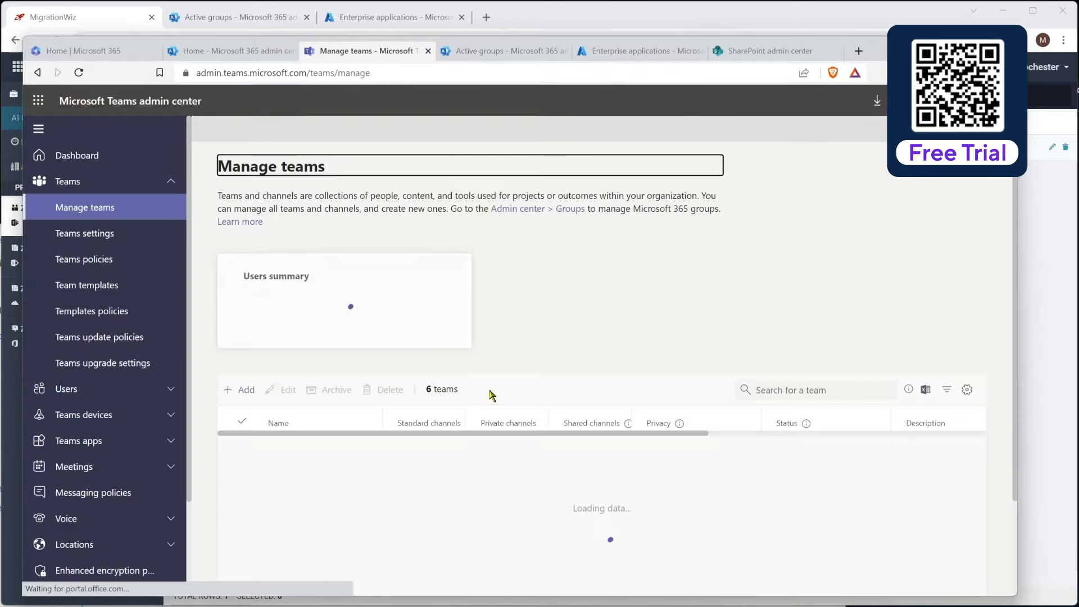
scroll(527, 494, "down", 1)
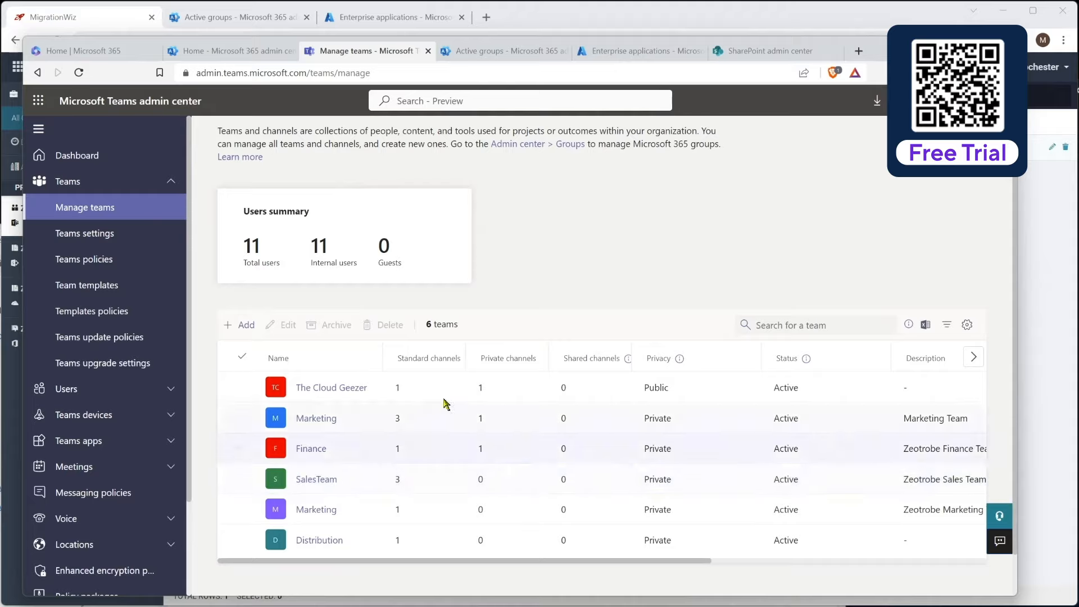
left_click(316, 542)
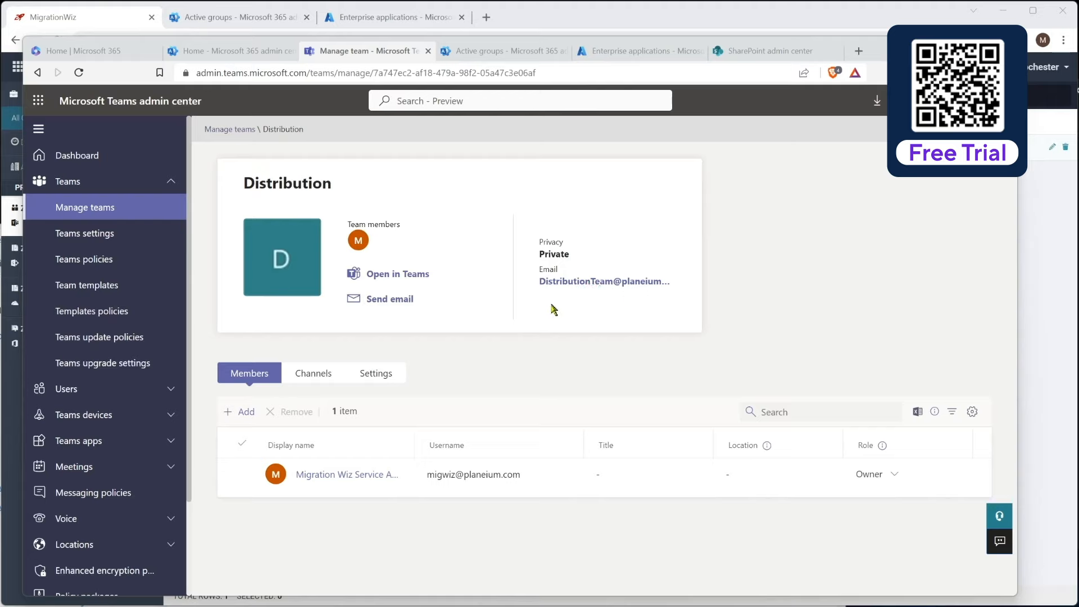
- Rename the team to 'Distribution Team' and apply the change
left_click(956, 183)
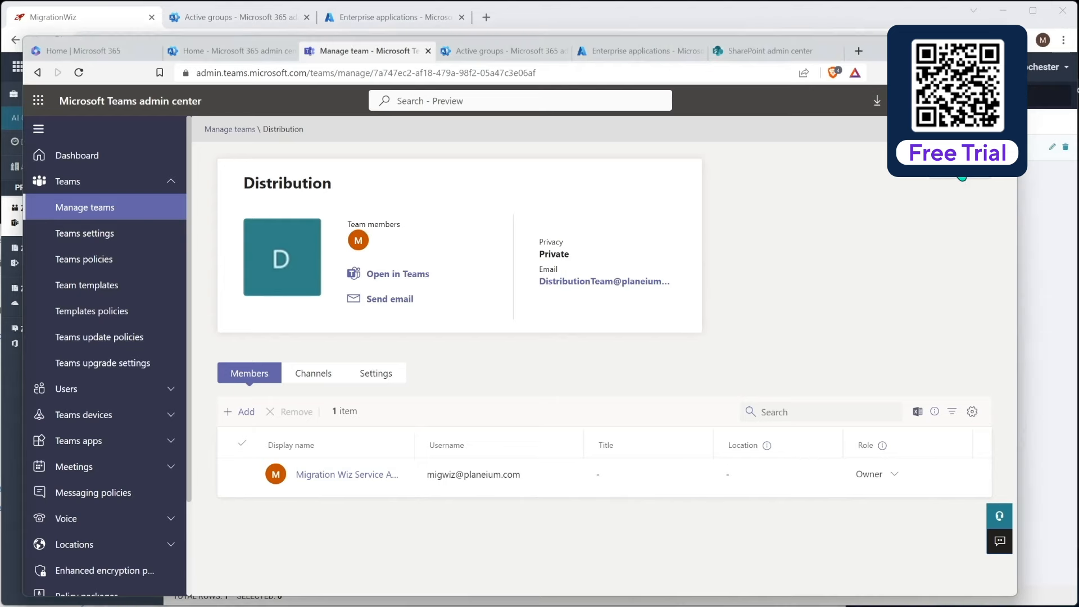
left_click(860, 294)
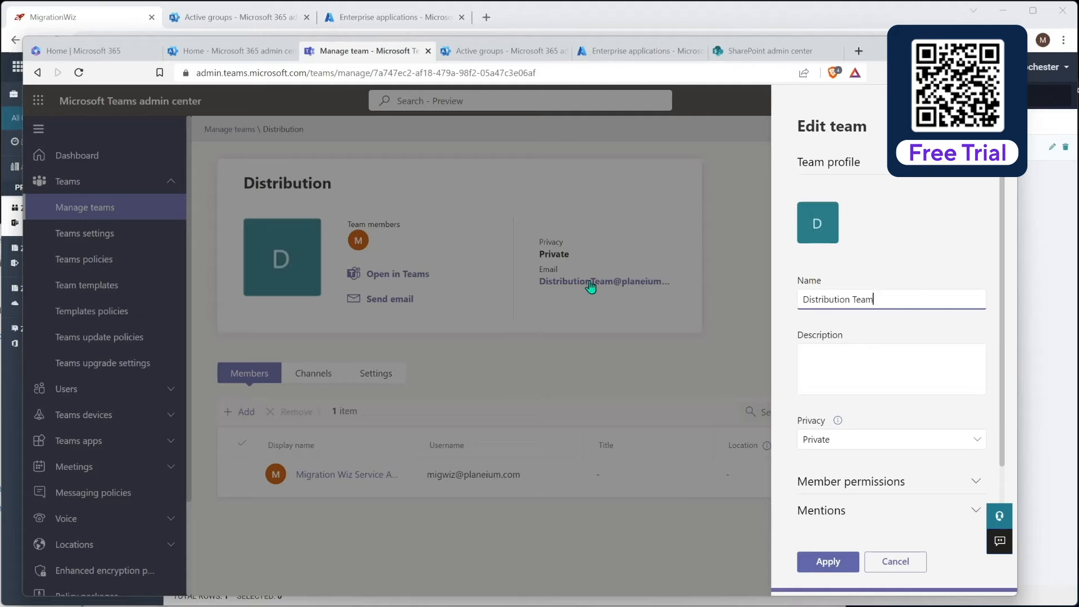
left_click(827, 561)
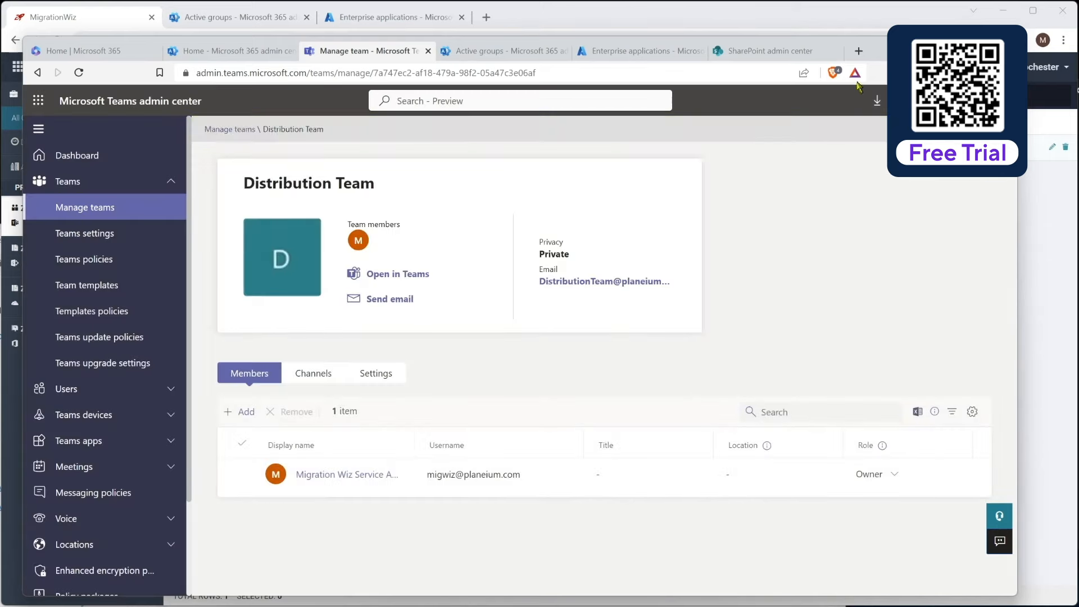
left_click_drag(884, 49, 896, 606)
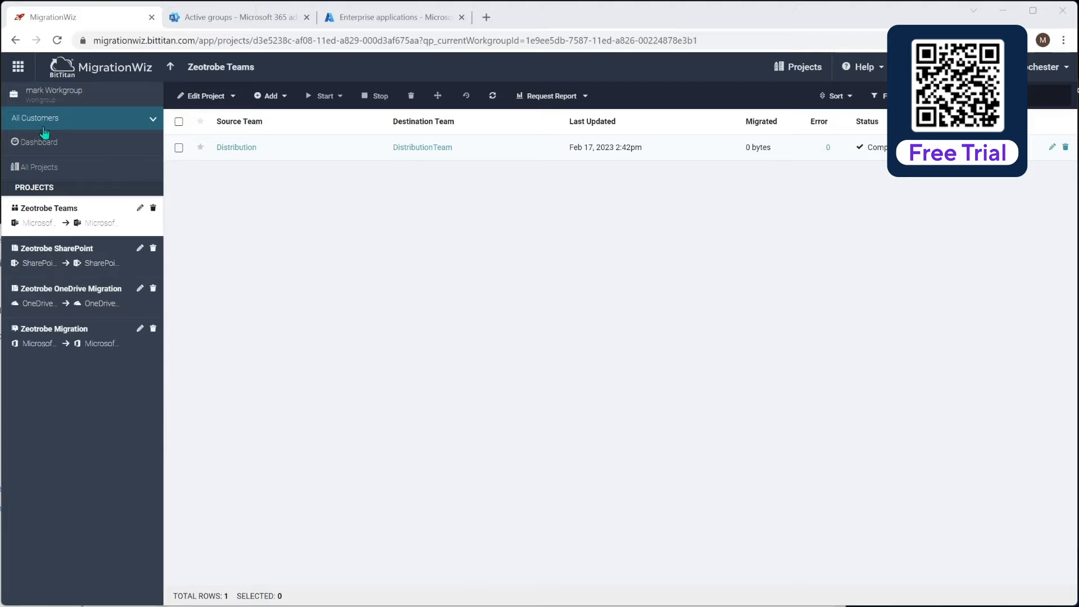
- Start a full migration of Distribution set to Migrate Data
left_click(179, 148)
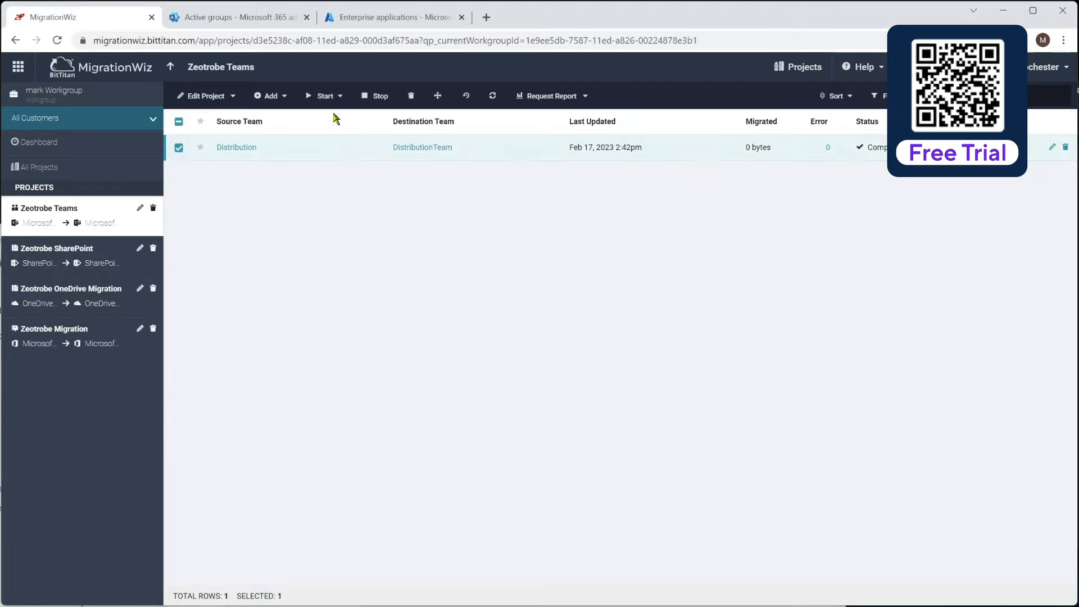
left_click(325, 96)
left_click(327, 147)
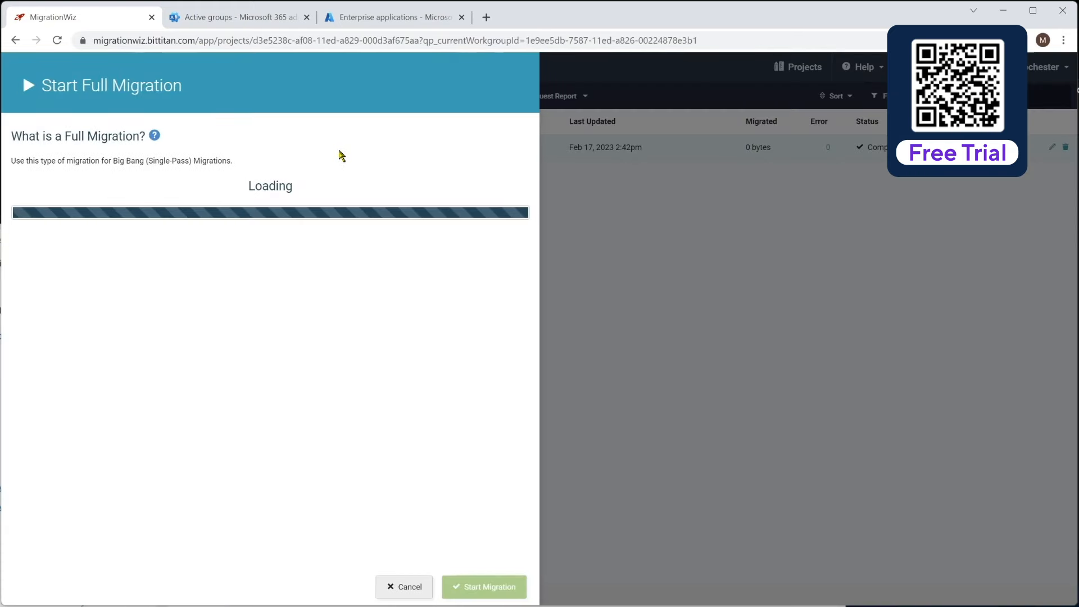
scroll(313, 323, "down", 3)
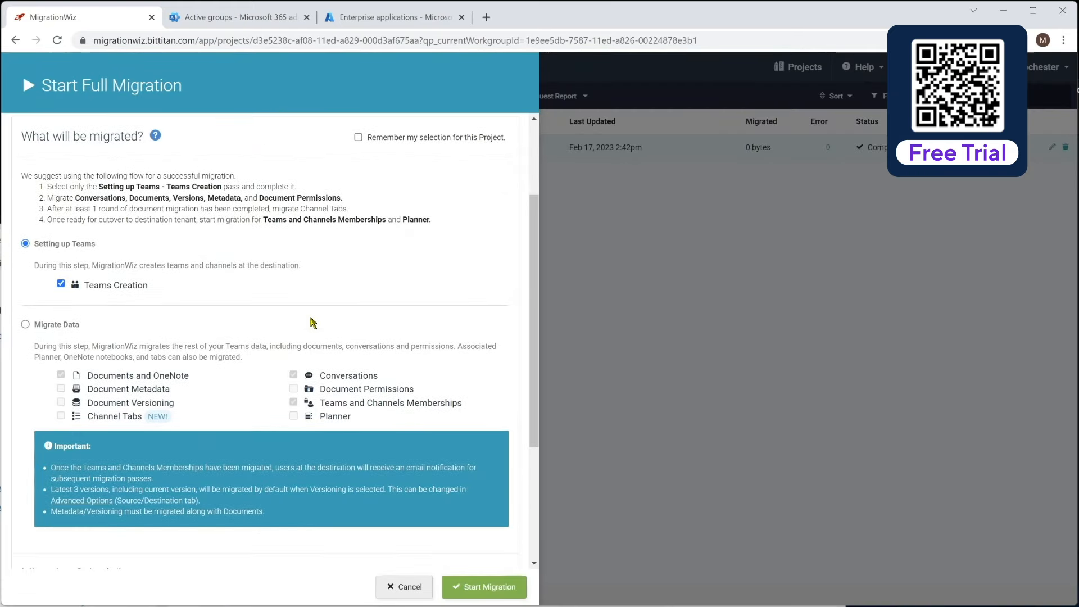
left_click(25, 324)
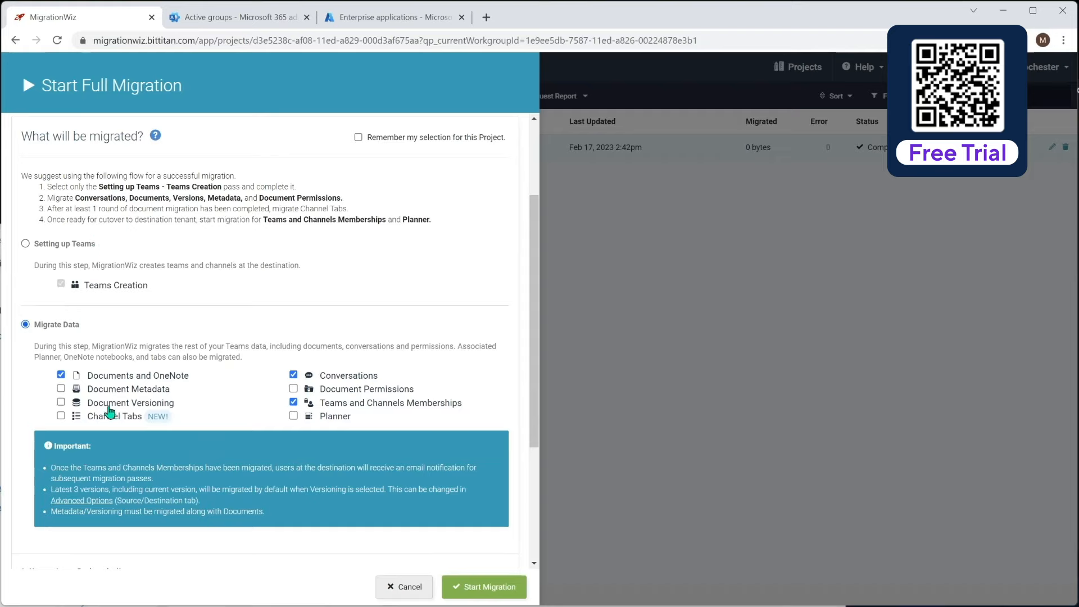
- Include versioning, metadata and permissions, exclude memberships, and launch the data pass
left_click(62, 402)
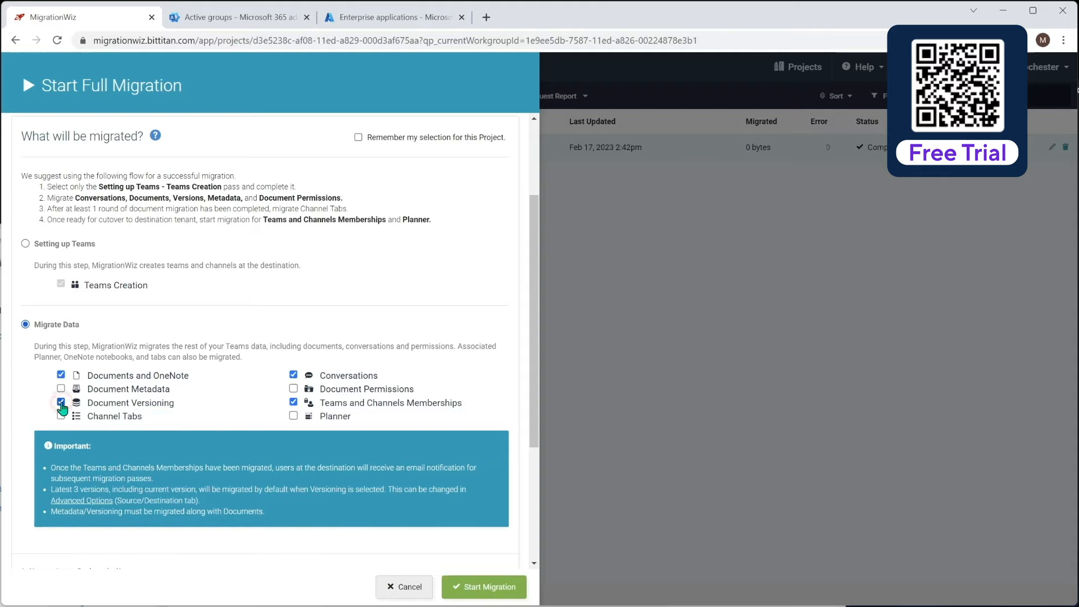
left_click(62, 388)
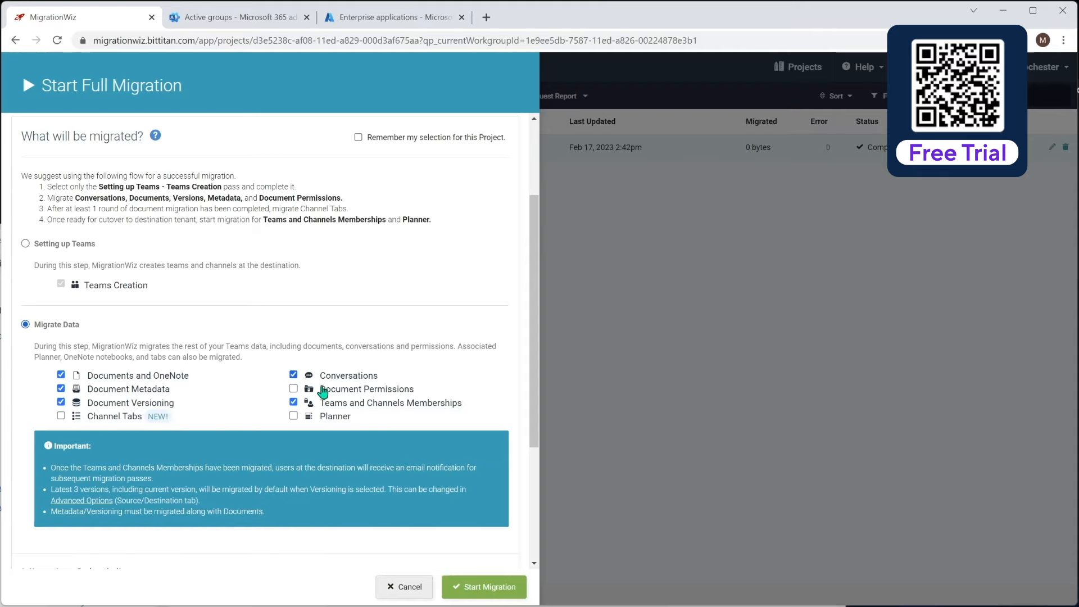
left_click(294, 388)
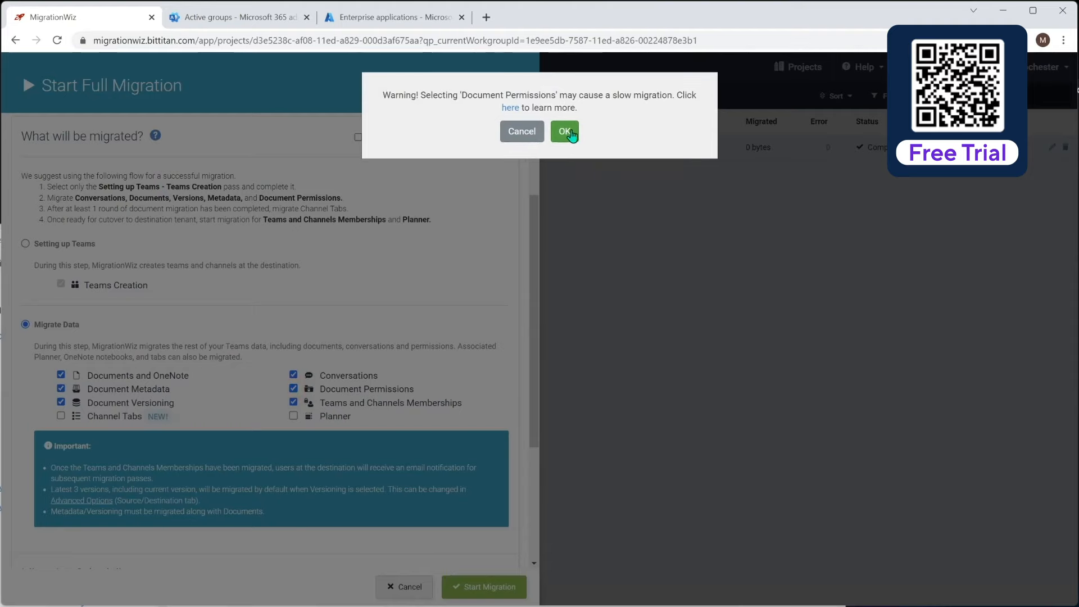
left_click(567, 133)
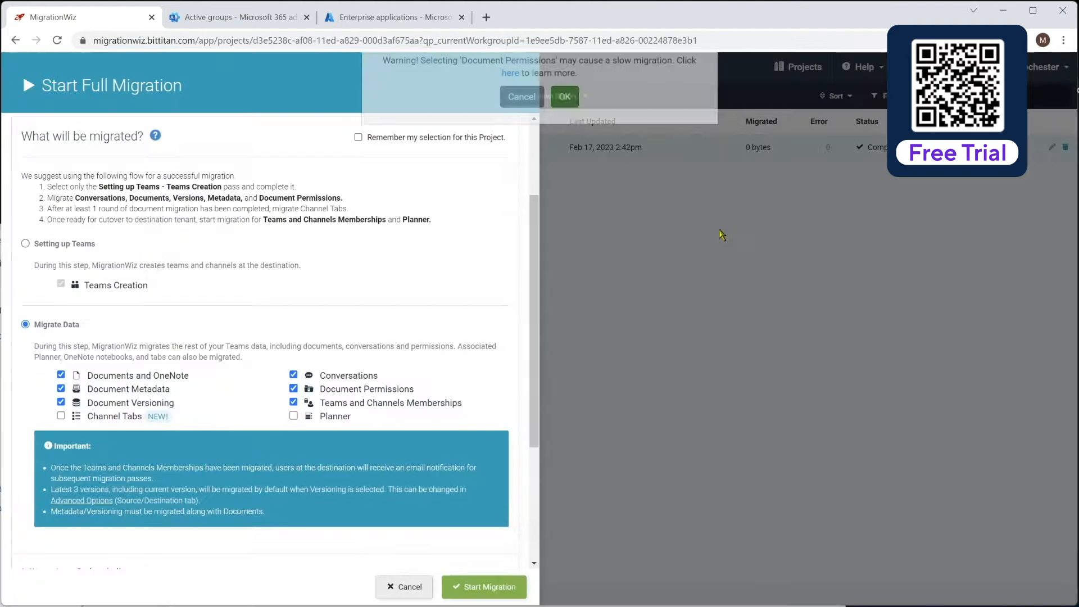
left_click(293, 403)
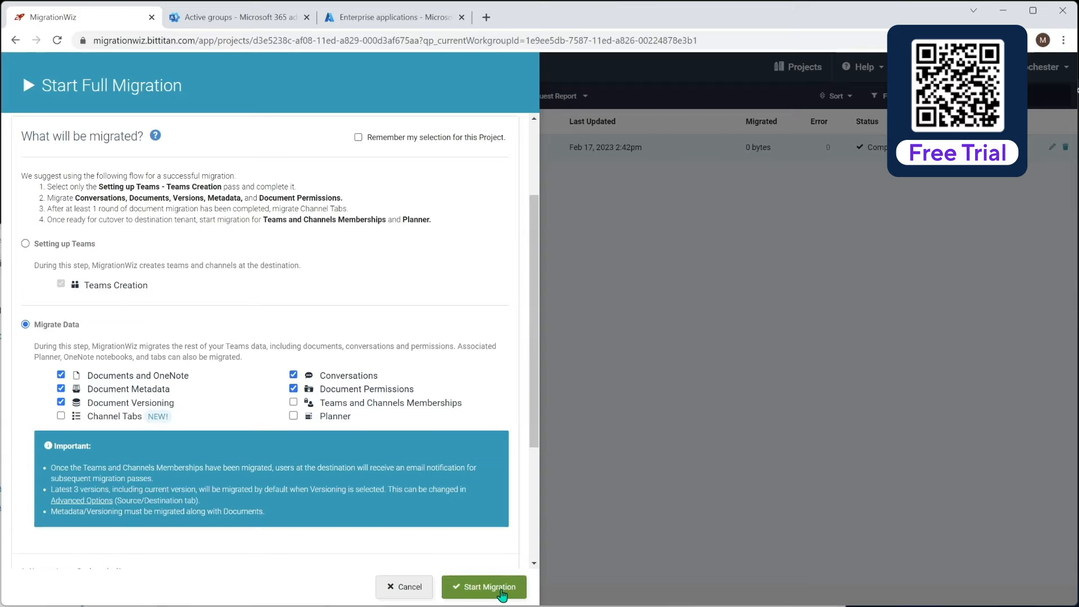
left_click(502, 592)
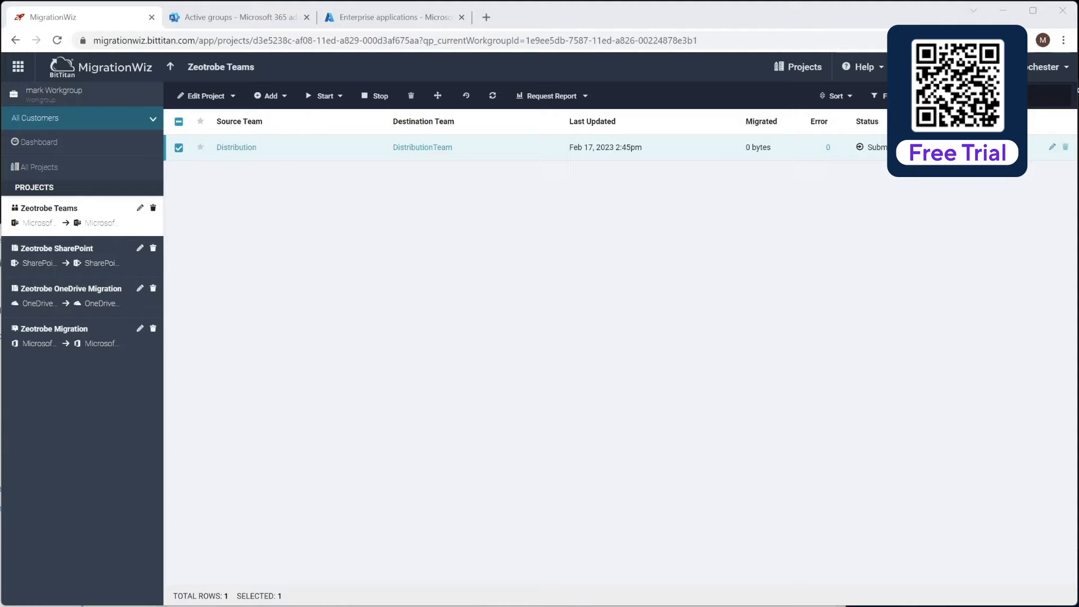
- Bring the Microsoft Teams window showing the Distribution General channel into view
left_click_drag(595, 606, 742, 47)
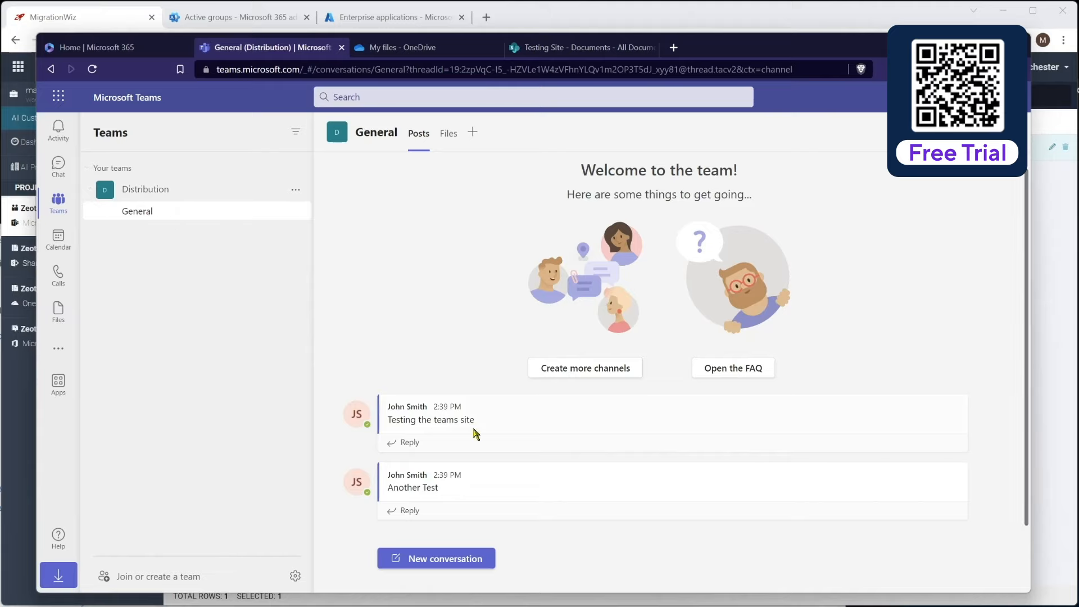
- Check the General channel's migrated files and posts, then move both Teams windows off screen
left_click(448, 135)
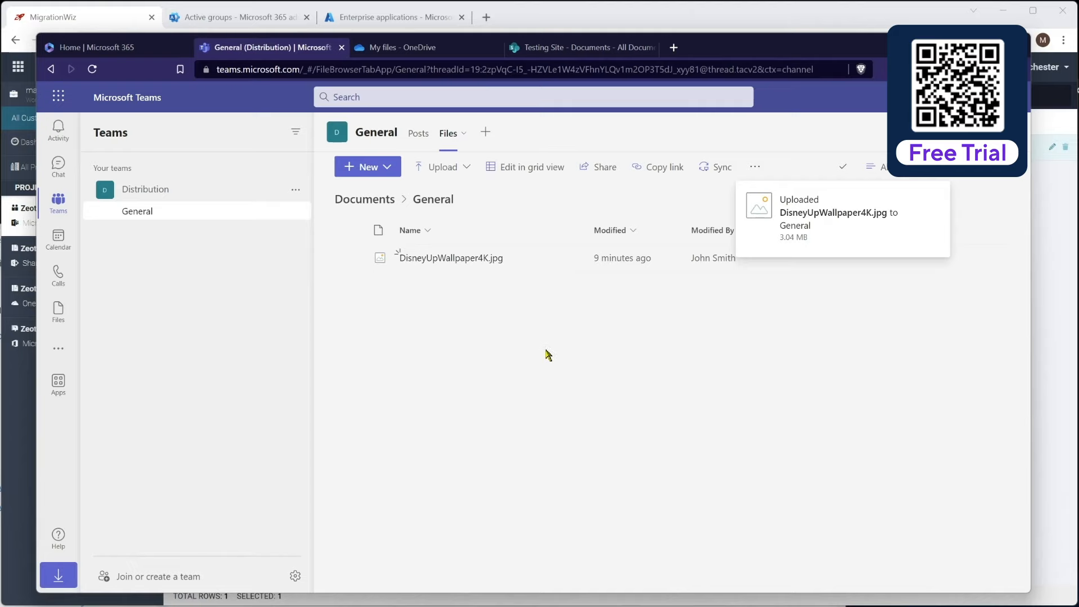
left_click(425, 145)
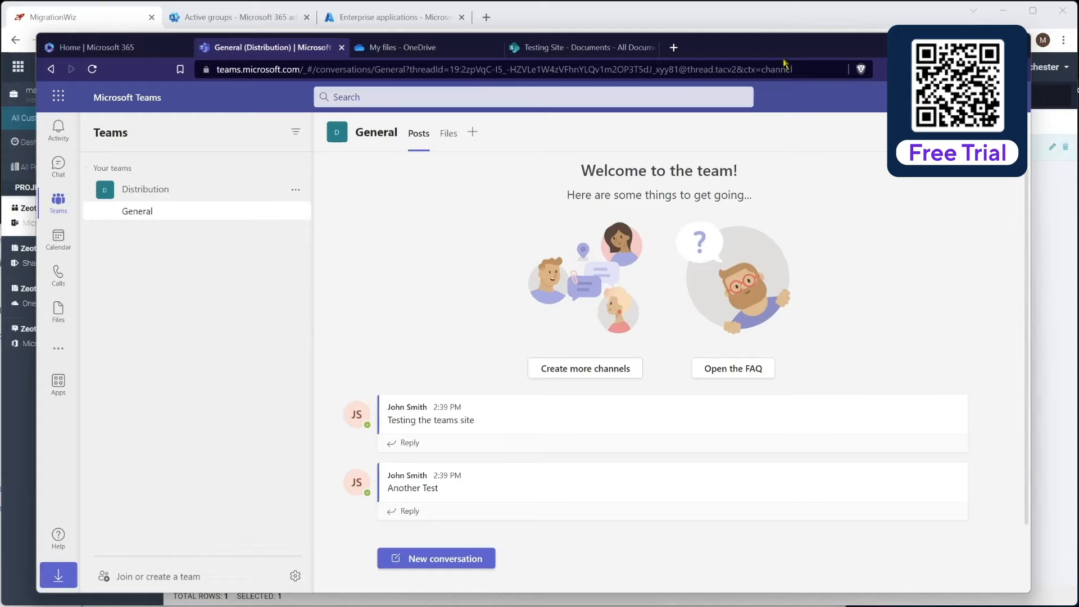
left_click_drag(786, 45, 630, 606)
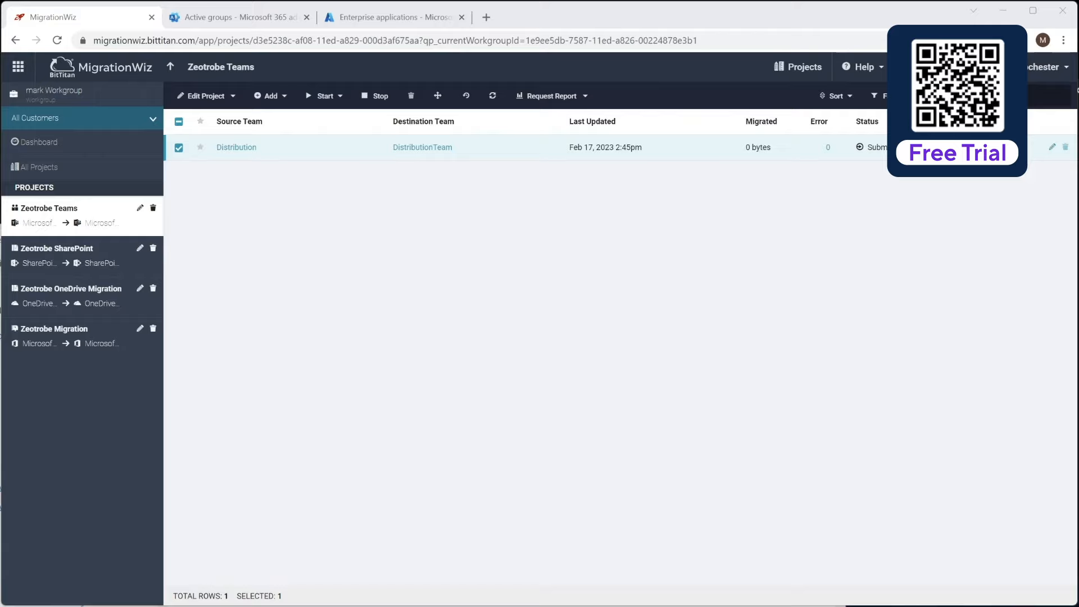
left_click_drag(922, 606, 50, 43)
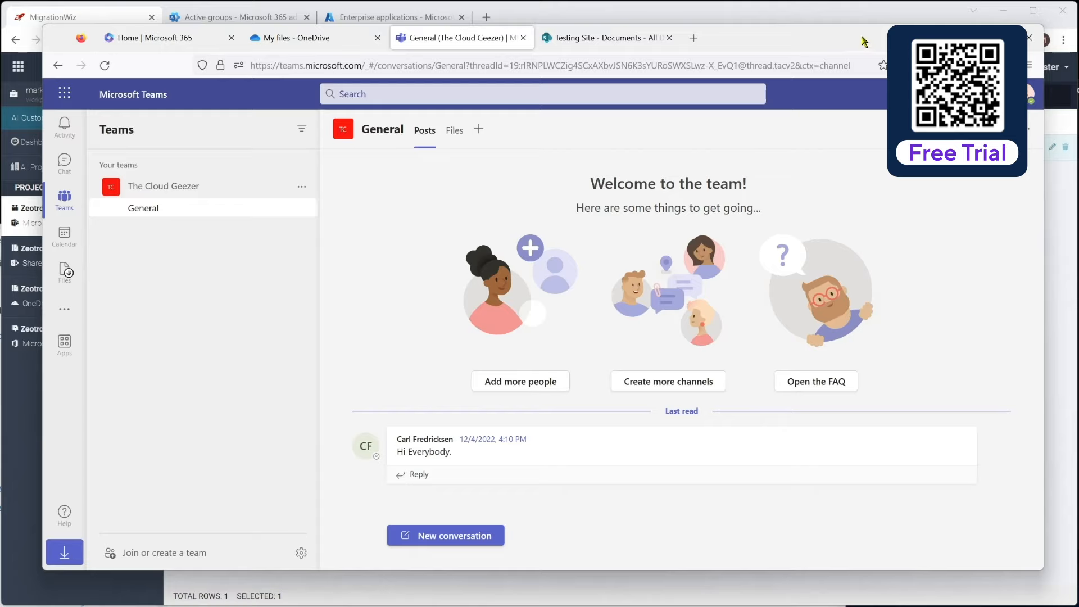
left_click_drag(851, 35, 1078, 606)
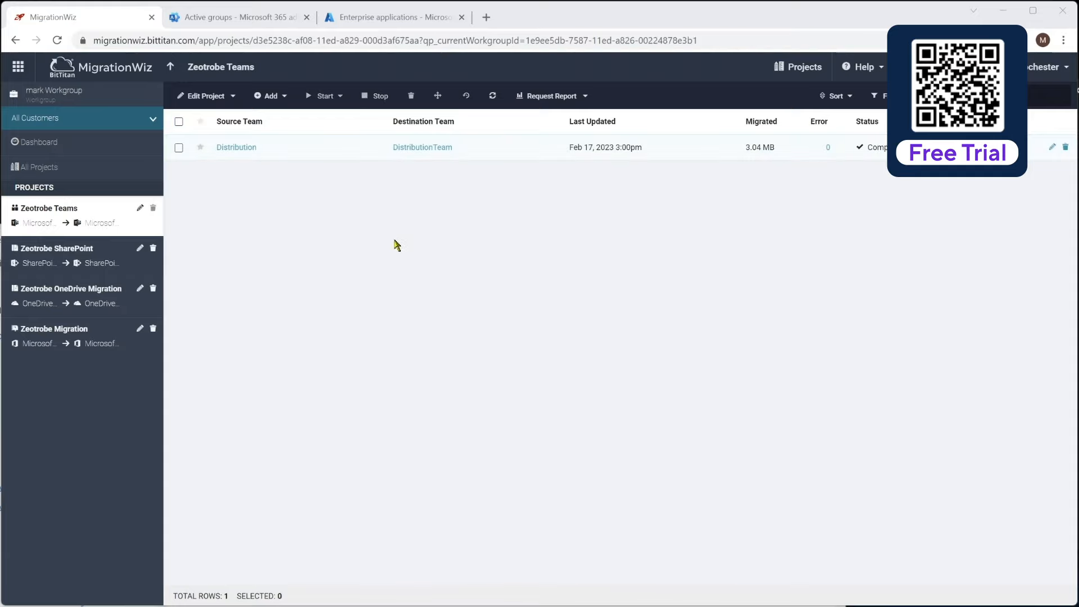
- Review the Distribution report (11 of 12 folders, no errors), then reselect Distribution in the project list
left_click(235, 150)
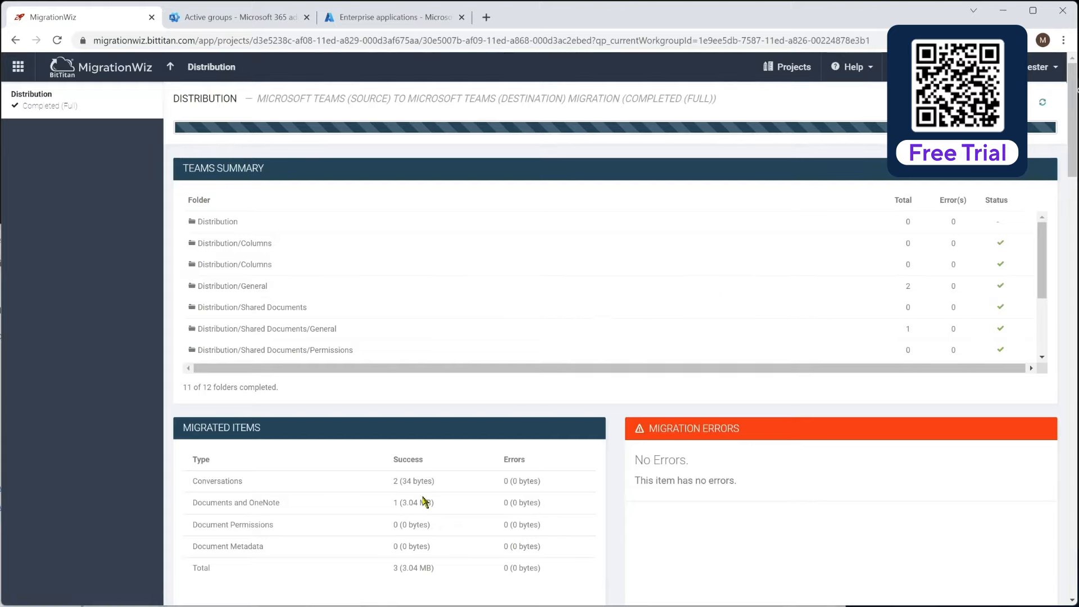
left_click_drag(1044, 261, 1050, 317)
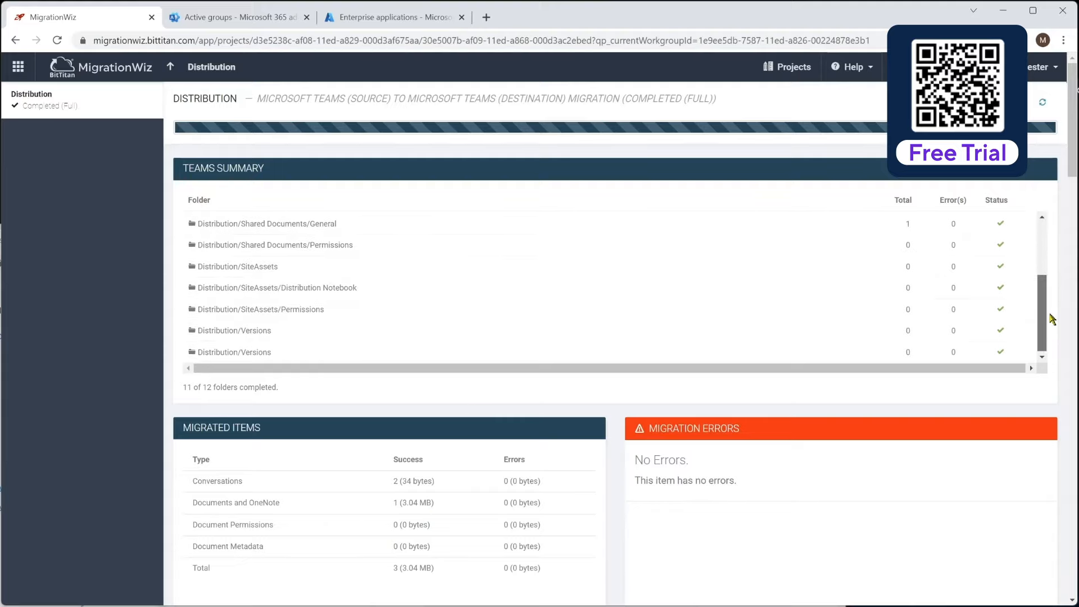
scroll(578, 521, "down", 3)
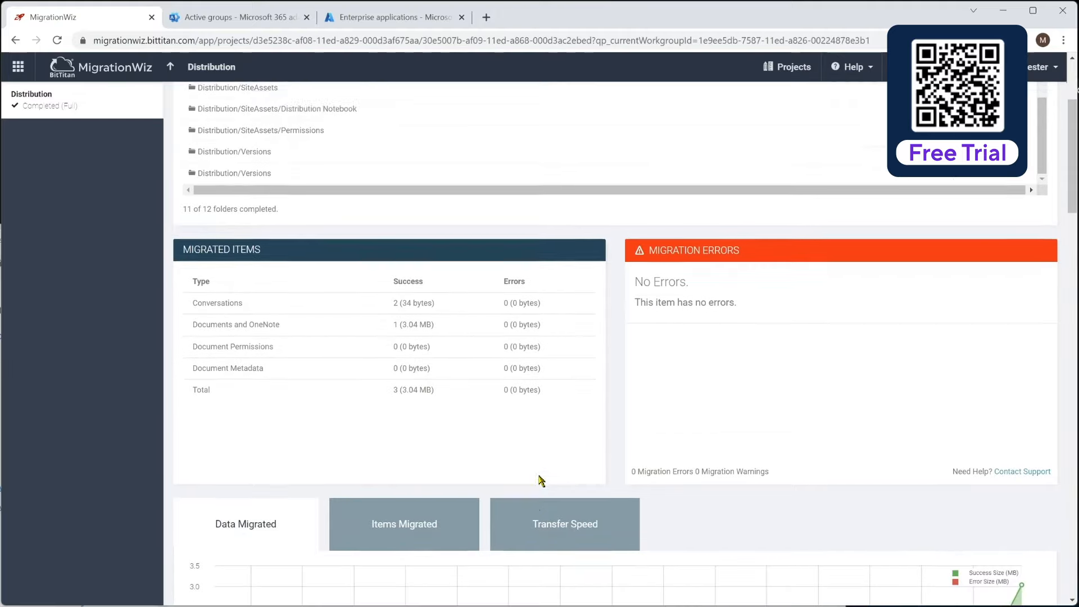
scroll(541, 479, "down", 3)
scroll(542, 480, "down", 1)
scroll(539, 479, "up", 6)
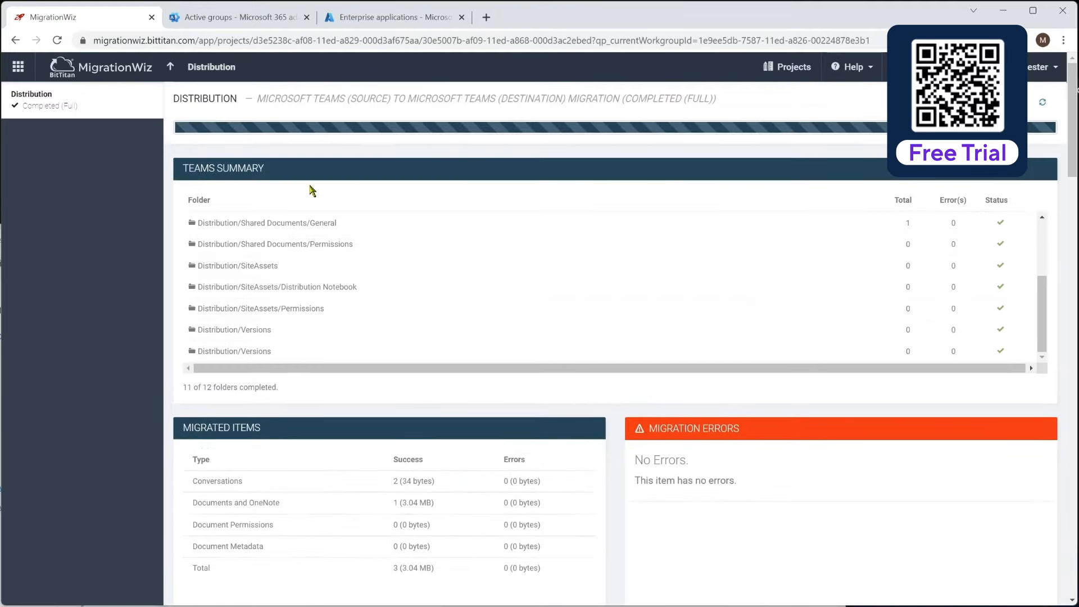
left_click(170, 67)
left_click(179, 148)
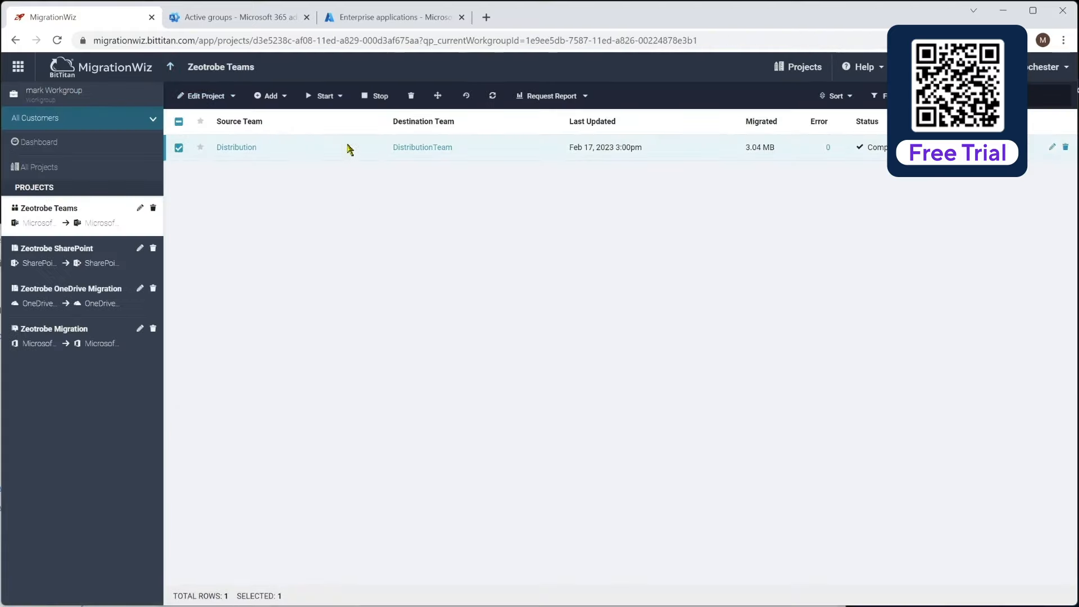
- Run a Full Migration Migrate Data pass on Distribution with only Teams and Channels Memberships and Planner selected
left_click(341, 98)
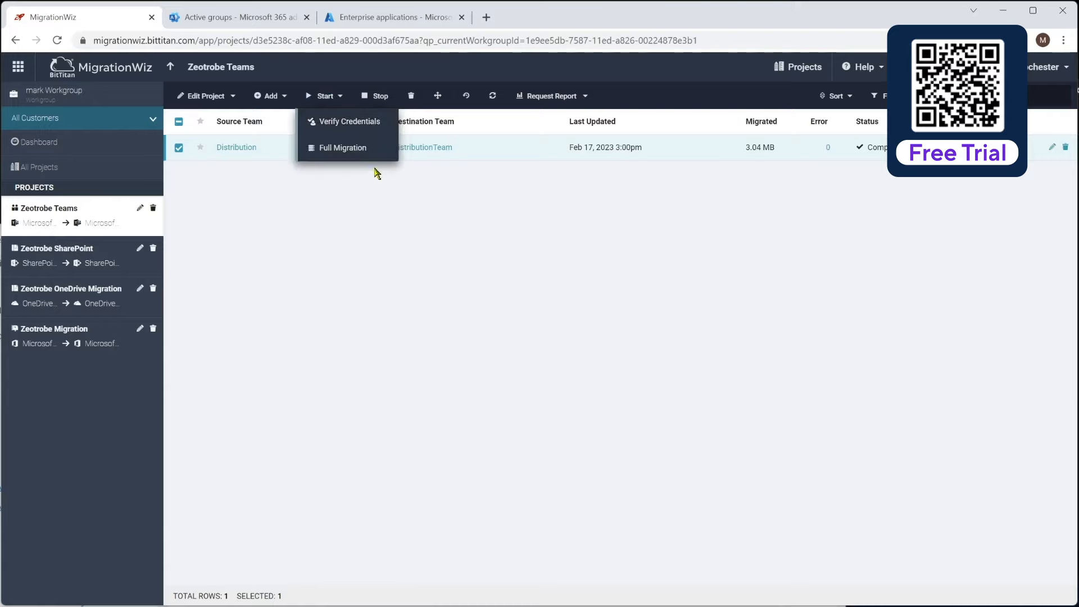
left_click(346, 148)
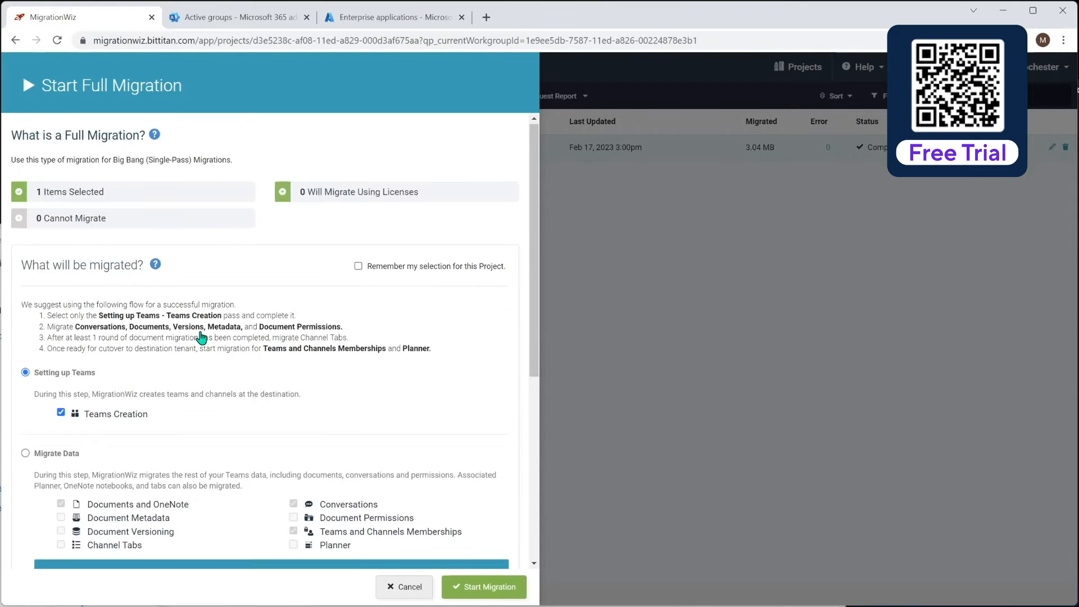
scroll(202, 337, "down", 3)
left_click(26, 324)
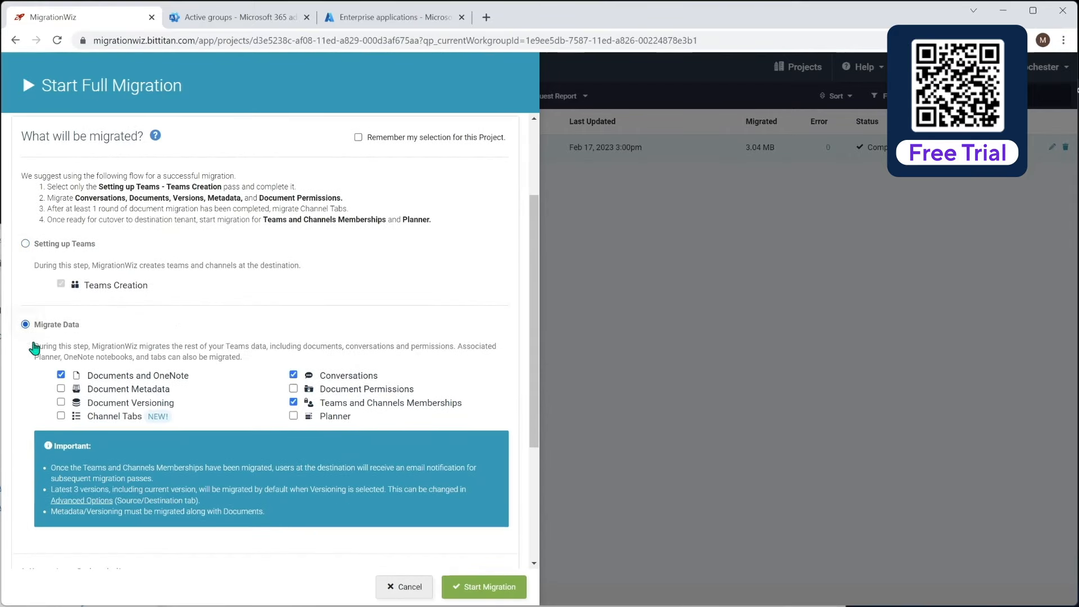
left_click(61, 375)
left_click(293, 374)
left_click(293, 416)
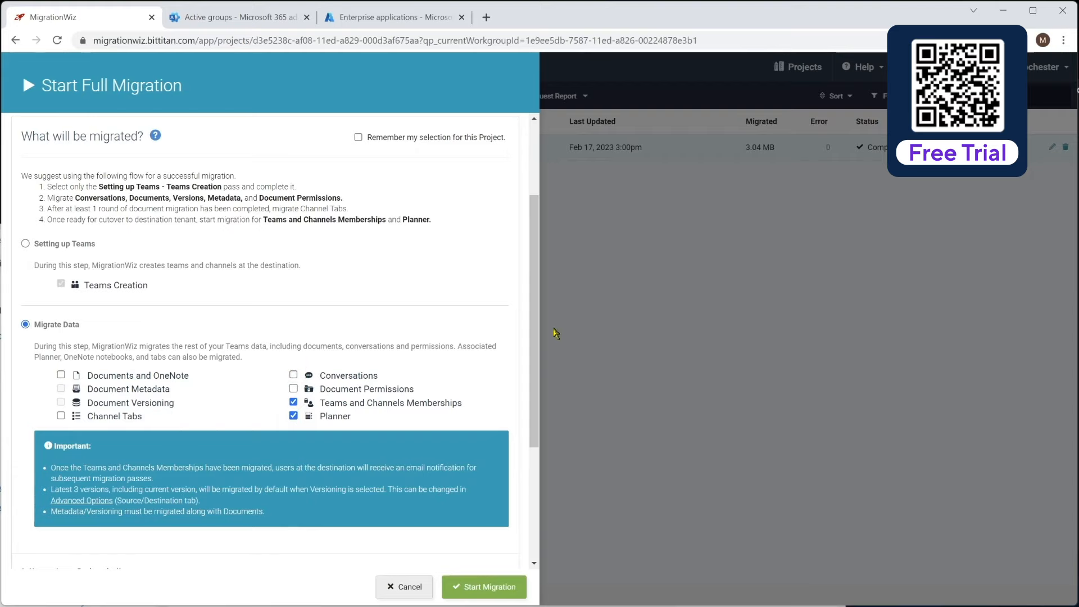
left_click_drag(534, 339, 540, 446)
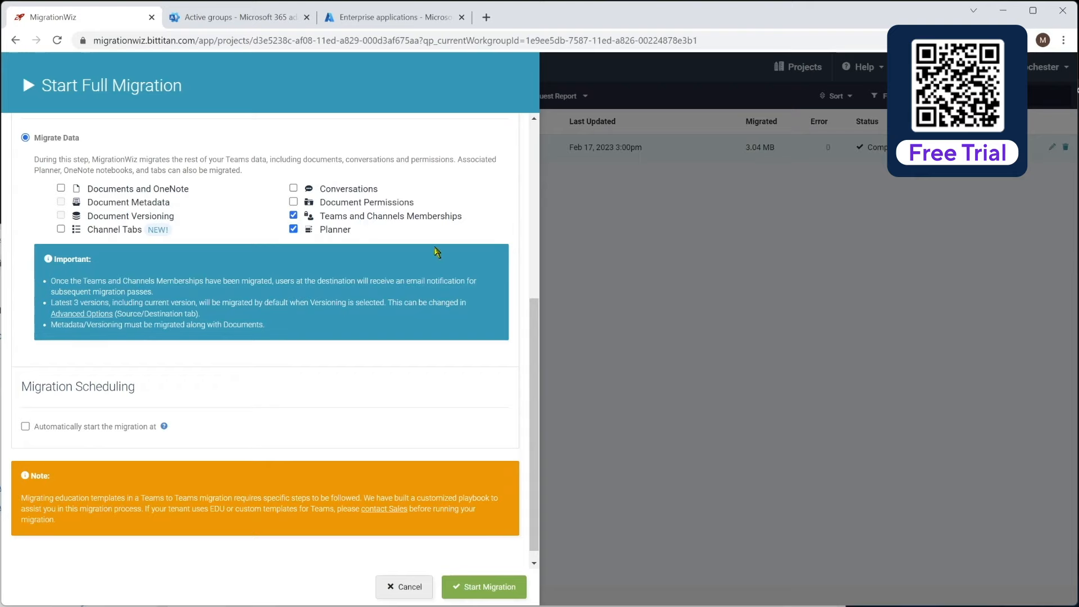
left_click(489, 586)
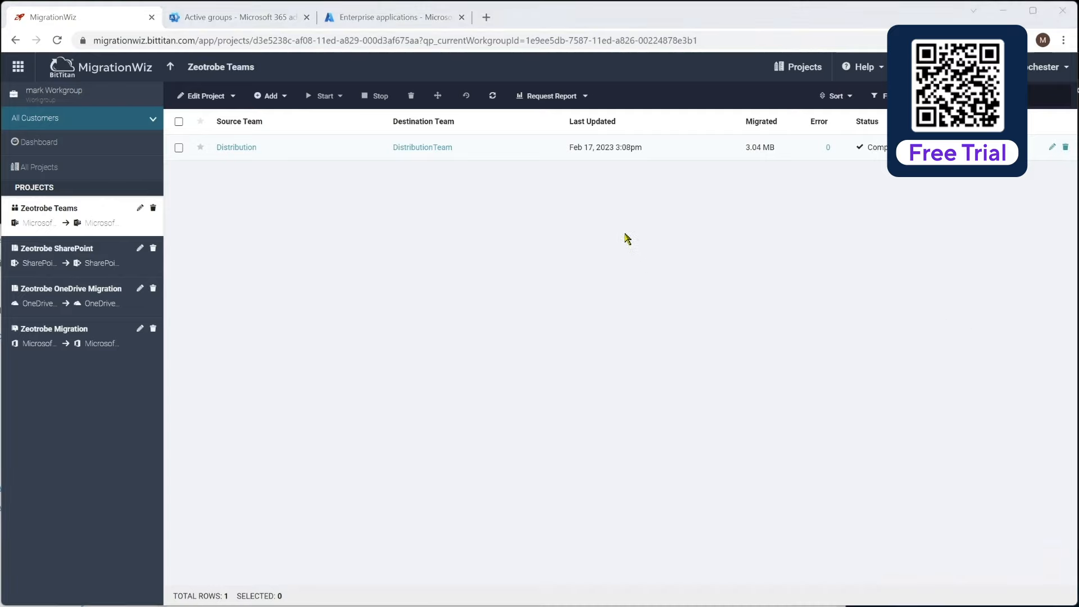
- Check the Distribution migration details, return to the project list, and bring up the Teams window showing General
left_click(436, 151)
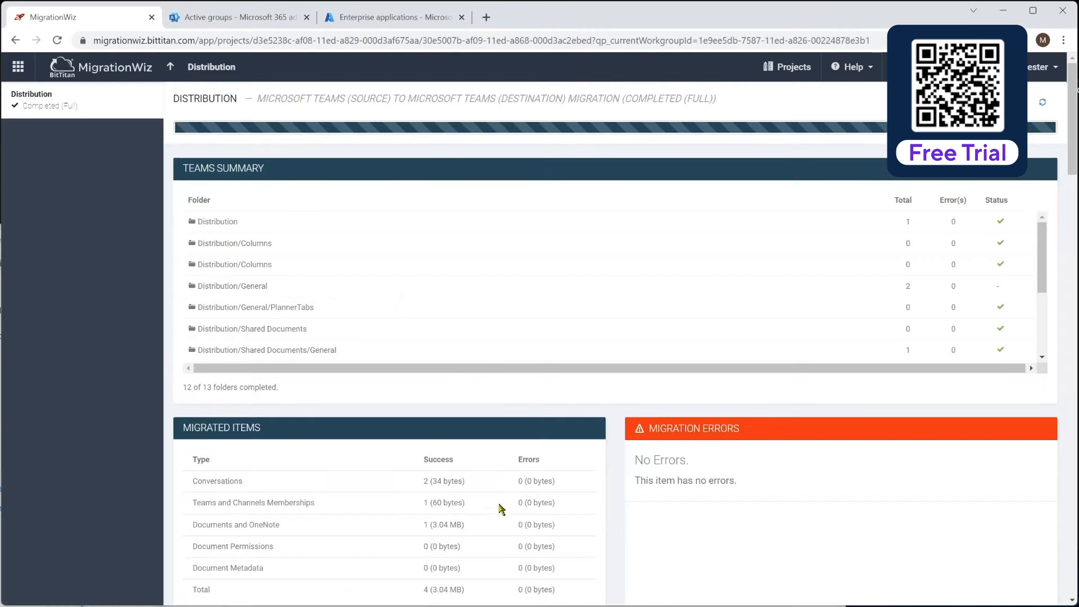
left_click(170, 67)
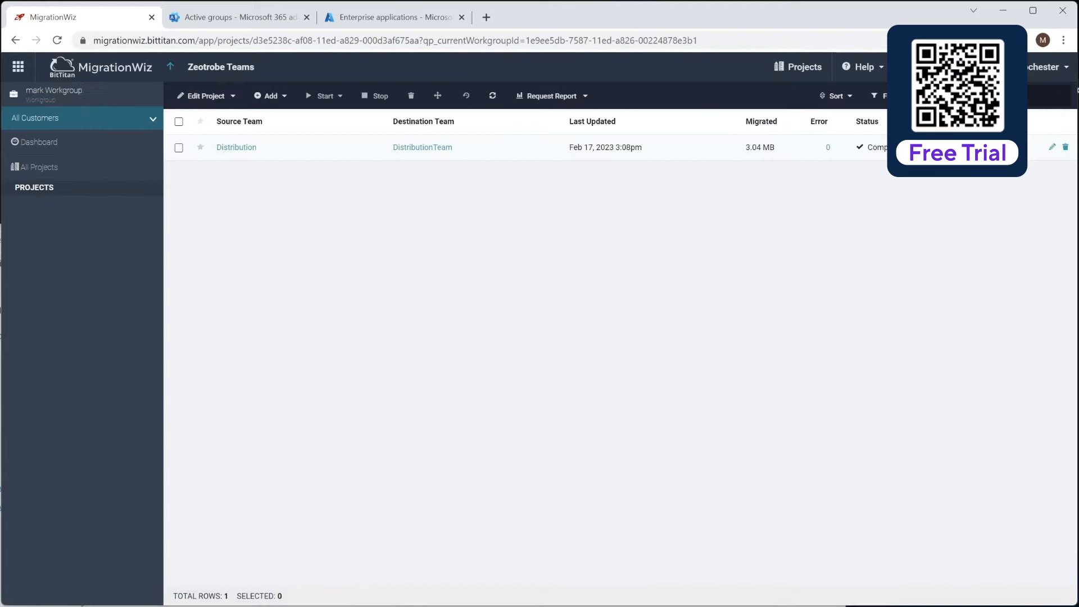
left_click_drag(1078, 606, 804, 53)
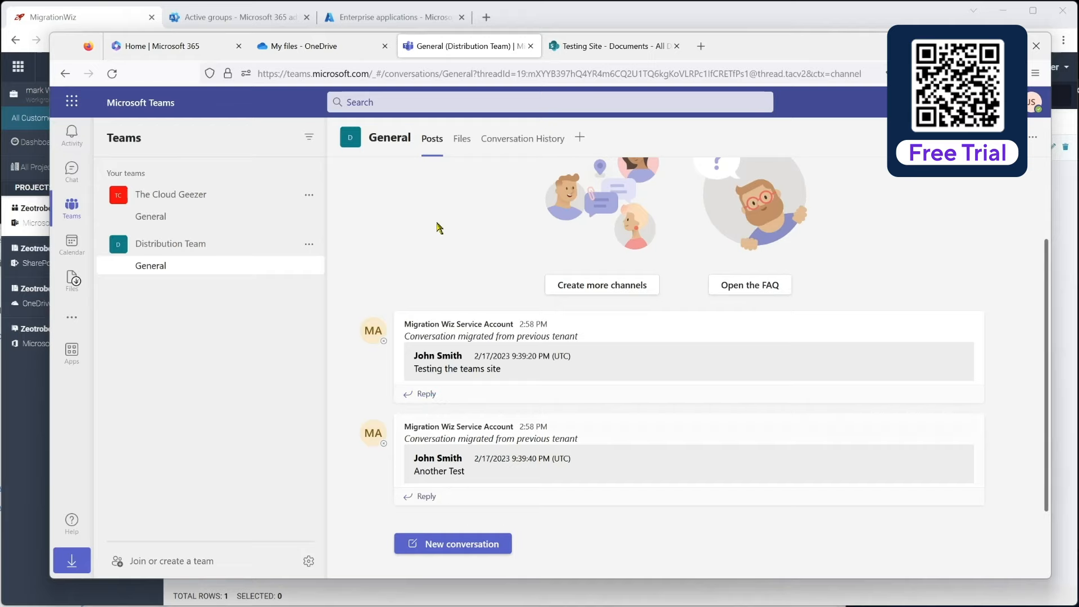
- Review the General channel's migrated files and posts, then move Teams off screen to reveal MigrationWiz
left_click(461, 141)
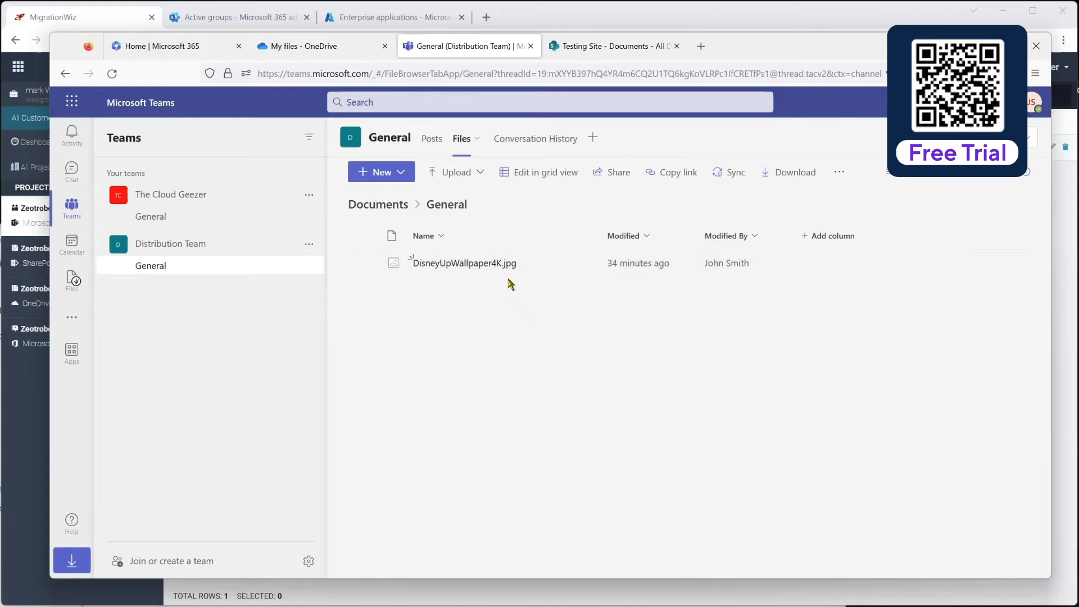
left_click(433, 144)
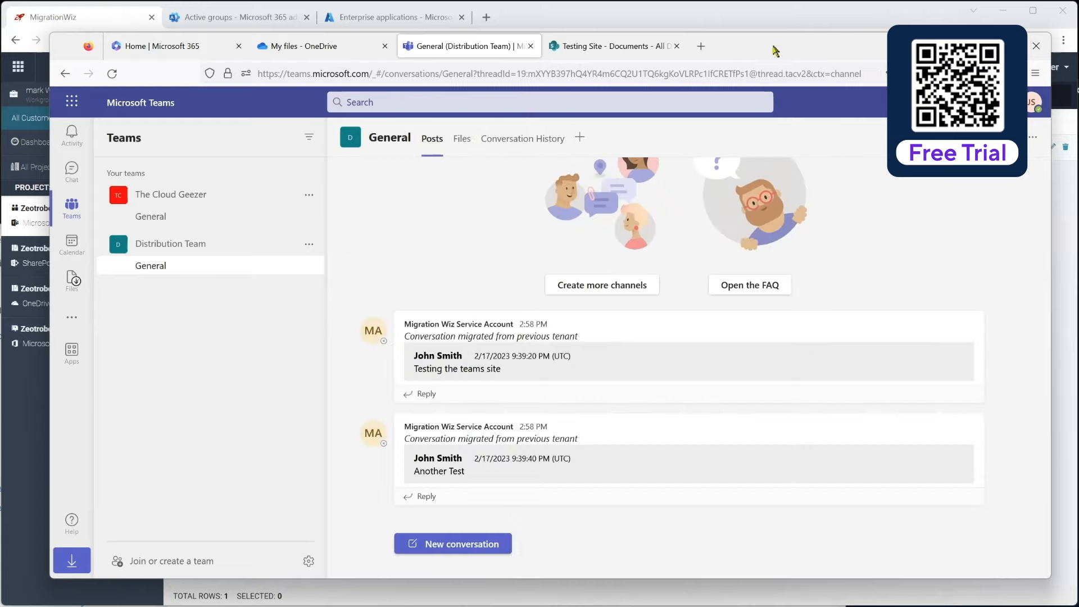
left_click_drag(776, 43, 1078, 606)
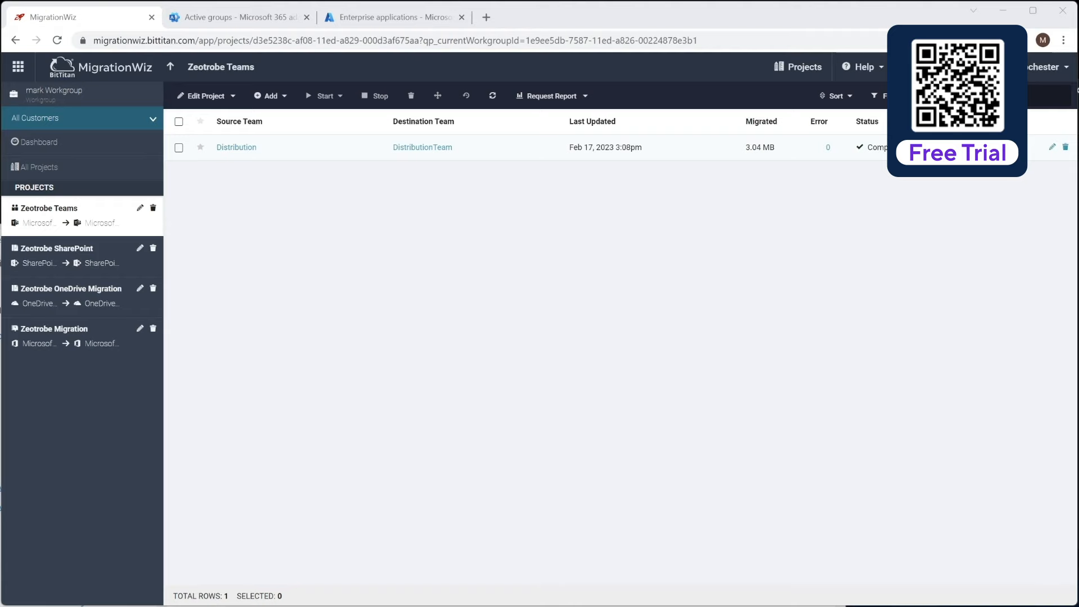
key("alt+Tab")
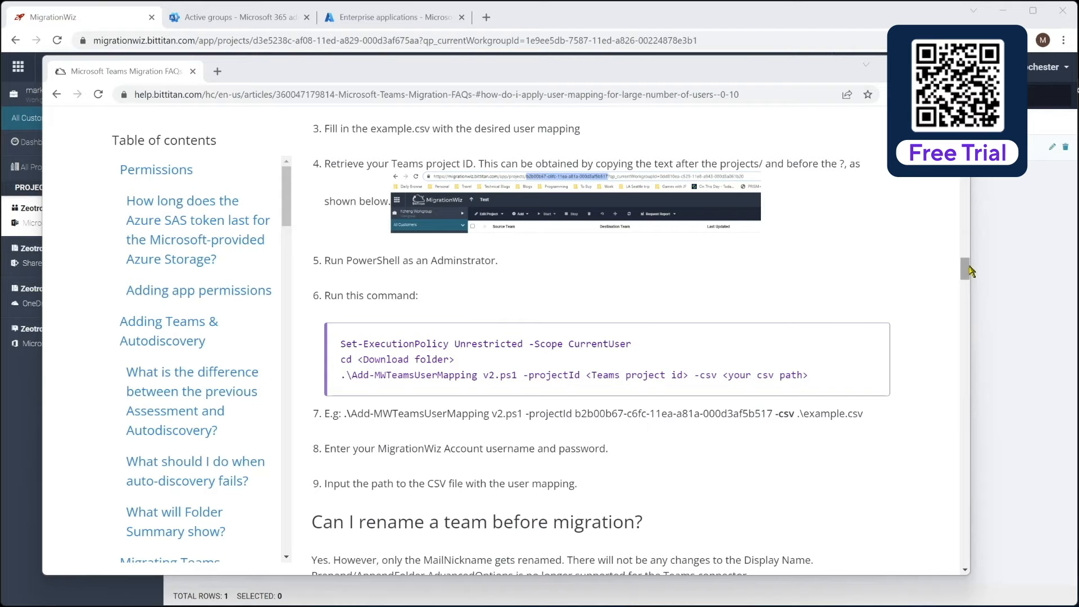
left_click_drag(965, 275, 983, 528)
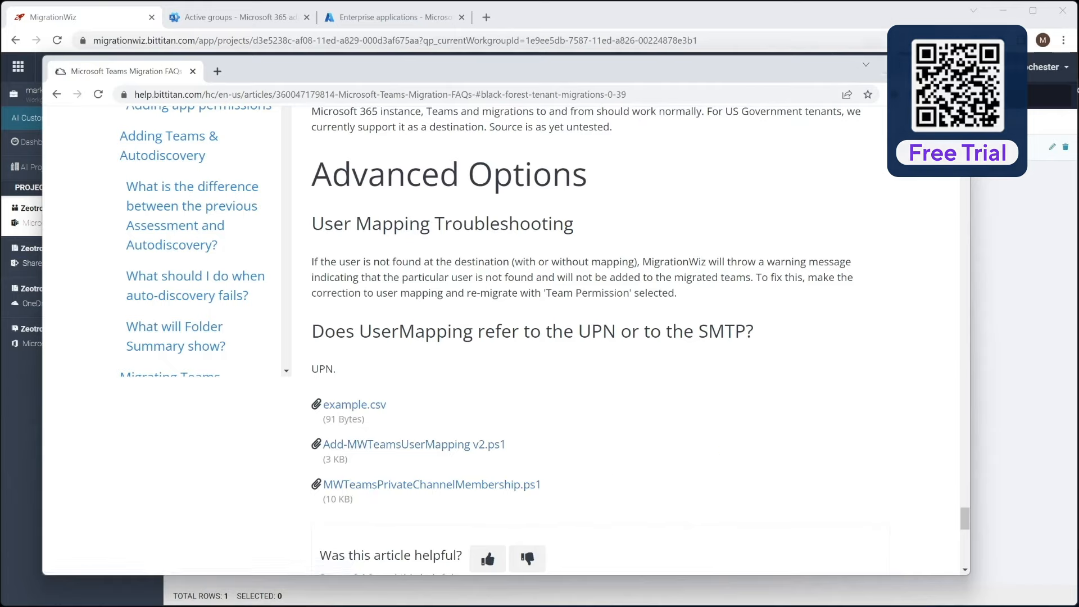
left_click(896, 64)
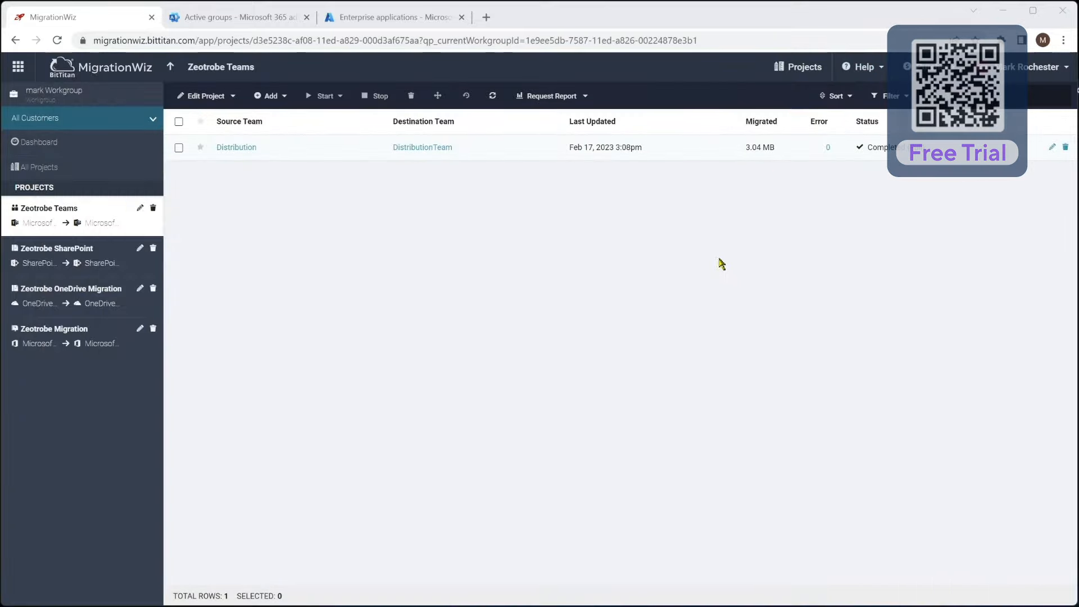